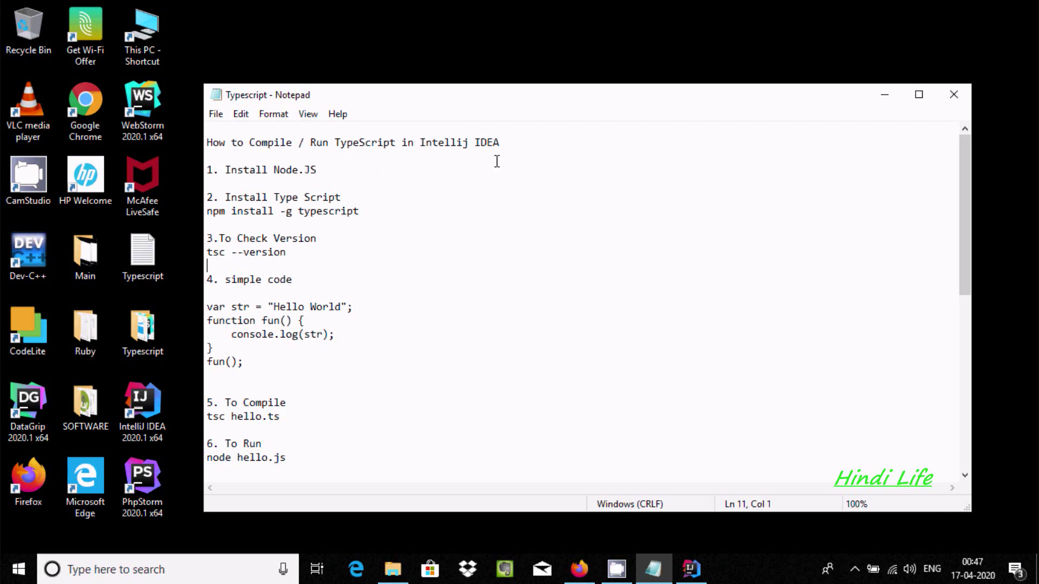
Open Command Prompt and run node, confirming Node.js v13.12.0 is installed
{"action": "left_click", "coordinate": [124, 567]}
{"action": "type", "text": "c"}
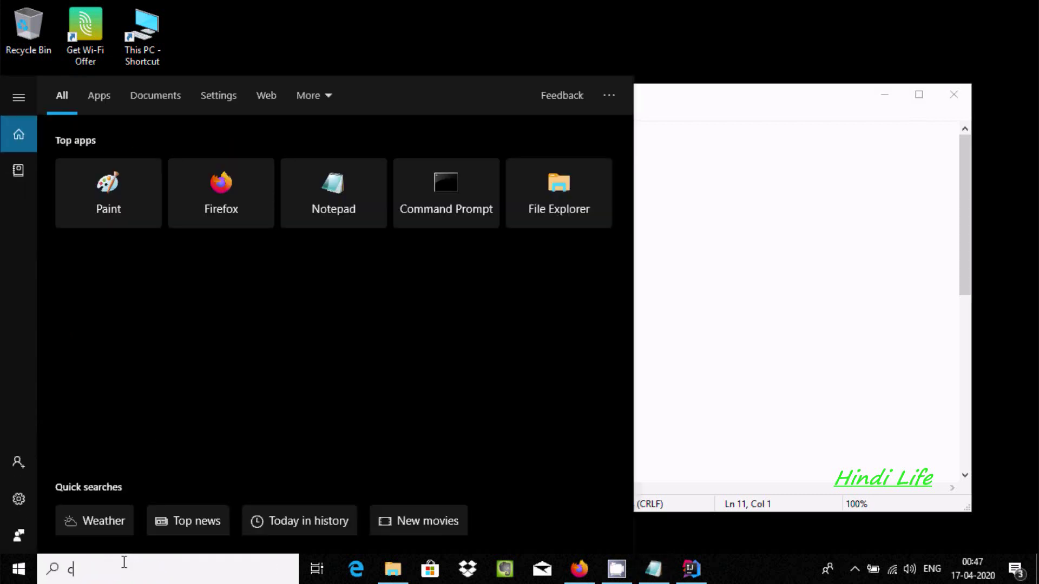
{"action": "type", "text": "md"}
{"action": "key", "text": "Return"}
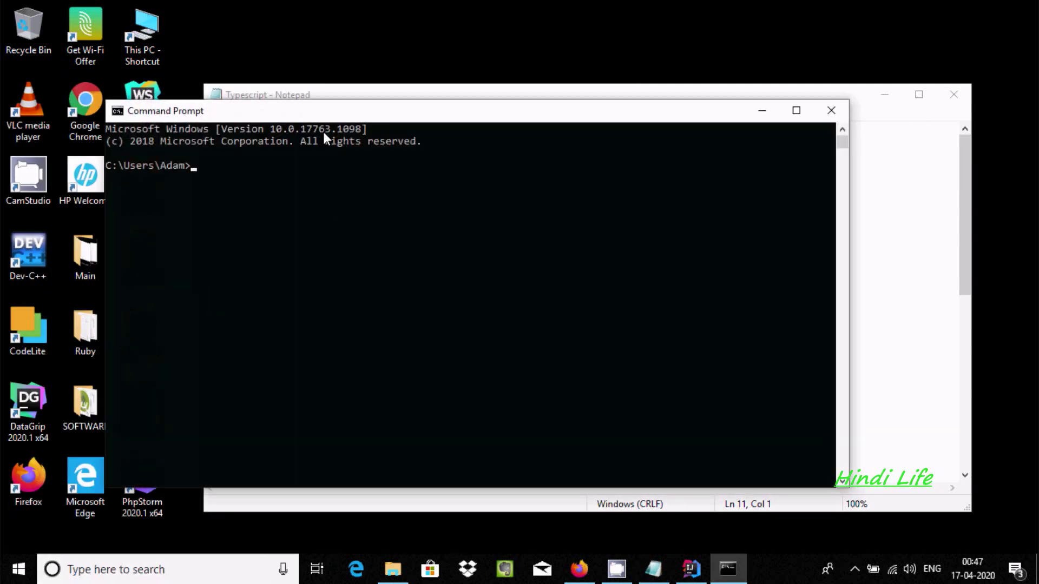
{"action": "left_click_drag", "start_coordinate": [324, 111], "coordinate": [349, 211]}
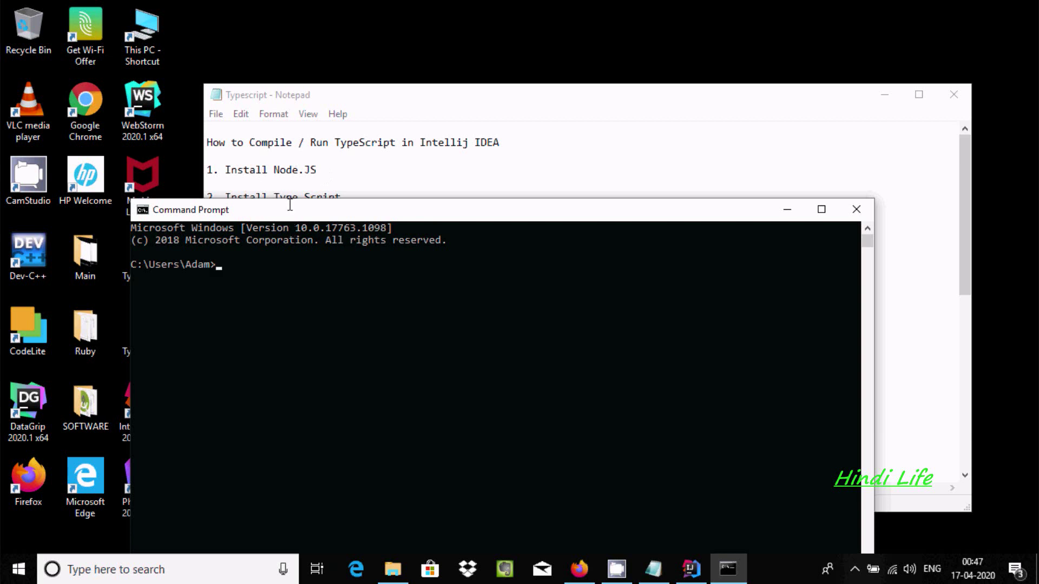
{"action": "left_click_drag", "start_coordinate": [290, 210], "coordinate": [294, 188]}
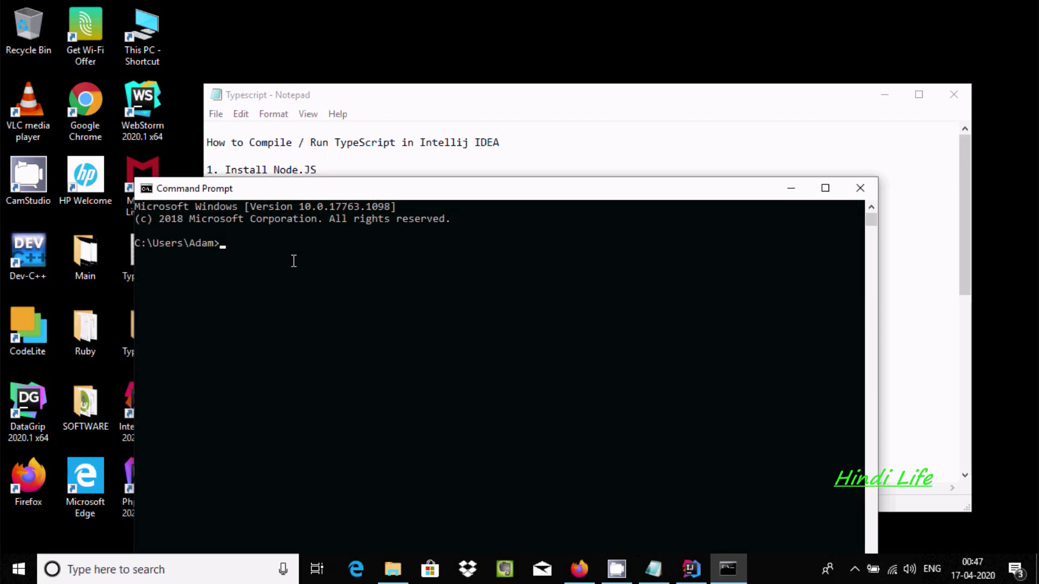
{"action": "type", "text": "node"}
{"action": "key", "text": "Return"}
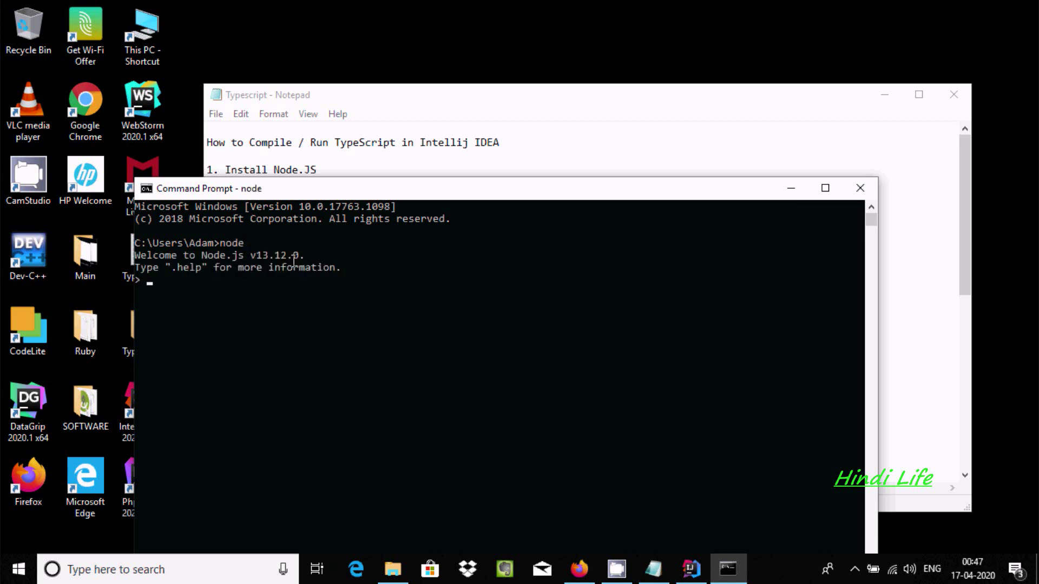
{"action": "left_click_drag", "start_coordinate": [285, 188], "coordinate": [288, 238]}
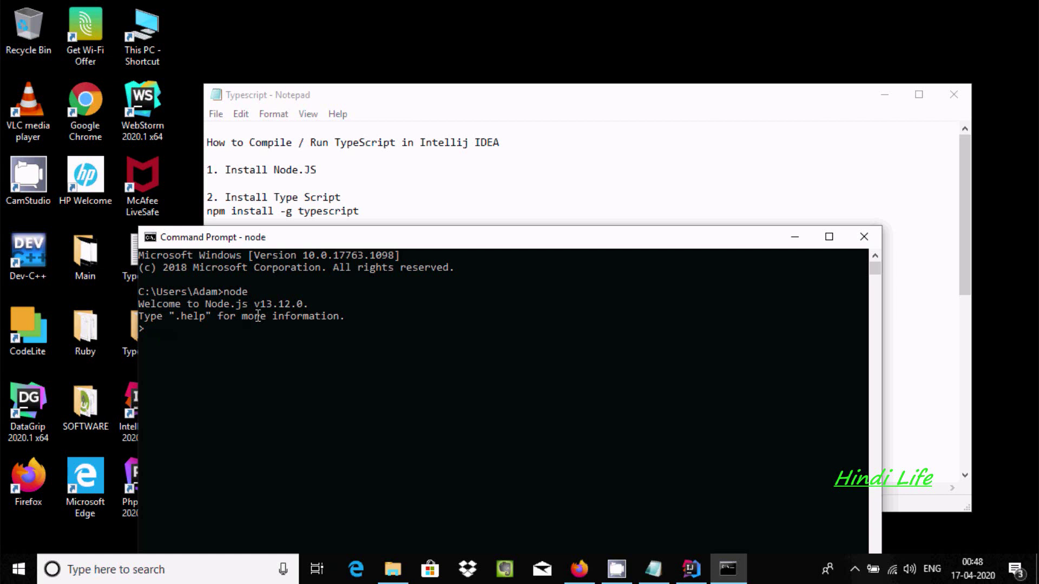
Close the console and reopen Command Prompt beside the setup notes
{"action": "left_click", "coordinate": [863, 237]}
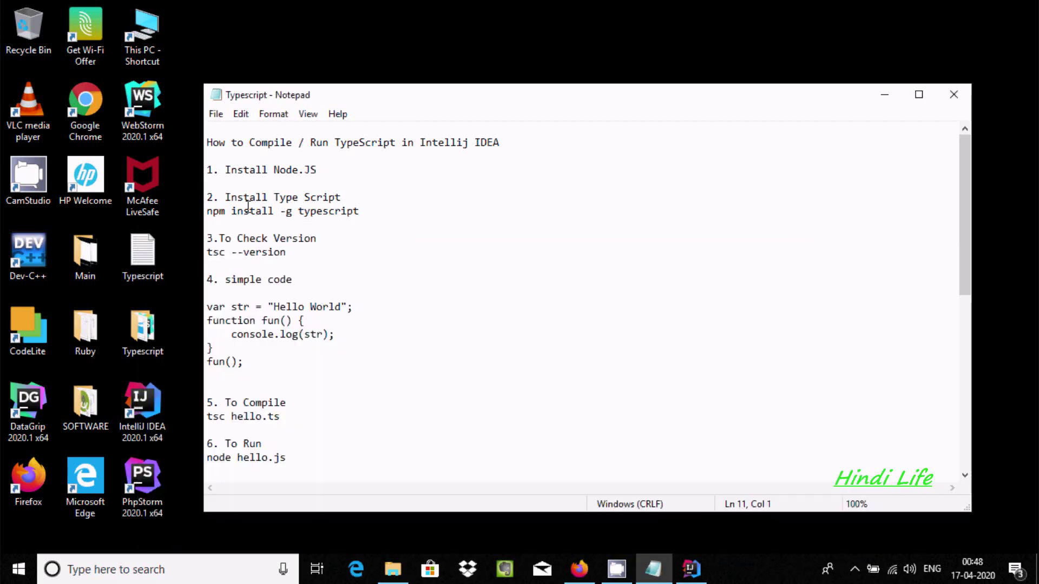
{"action": "left_click", "coordinate": [126, 573]}
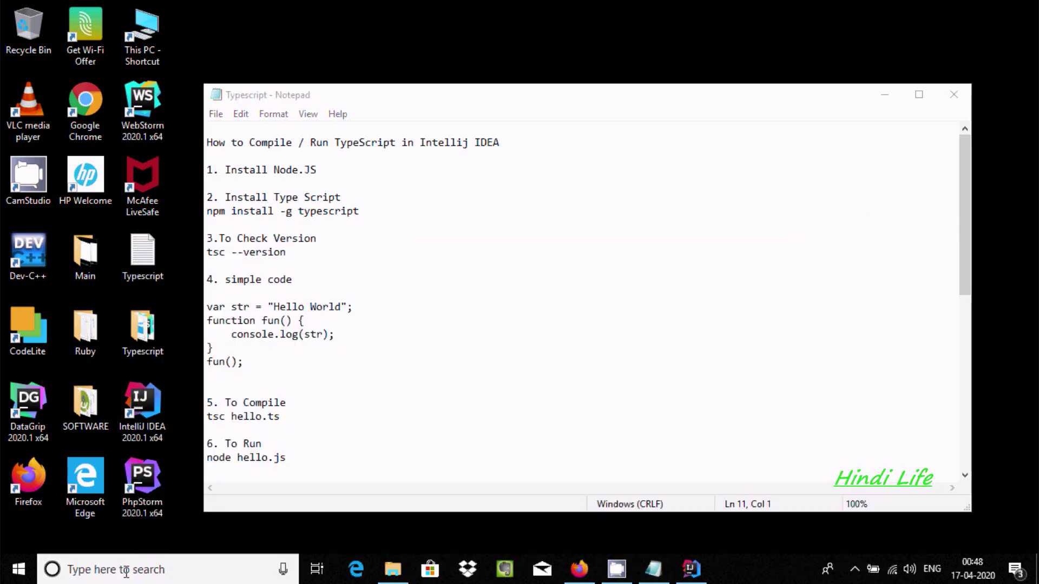
{"action": "type", "text": "cm"}
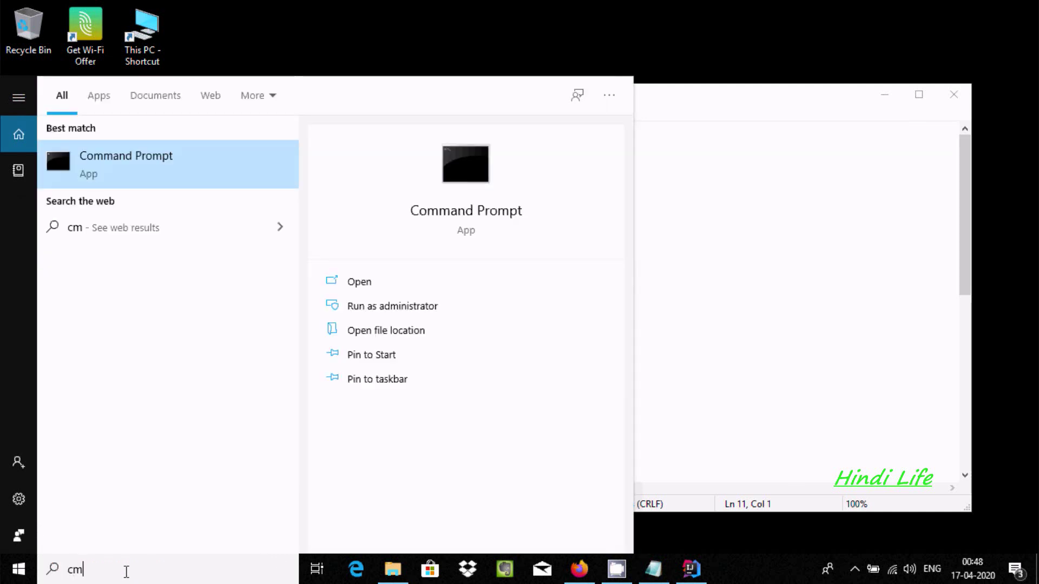
{"action": "type", "text": "d"}
{"action": "key", "text": "Return"}
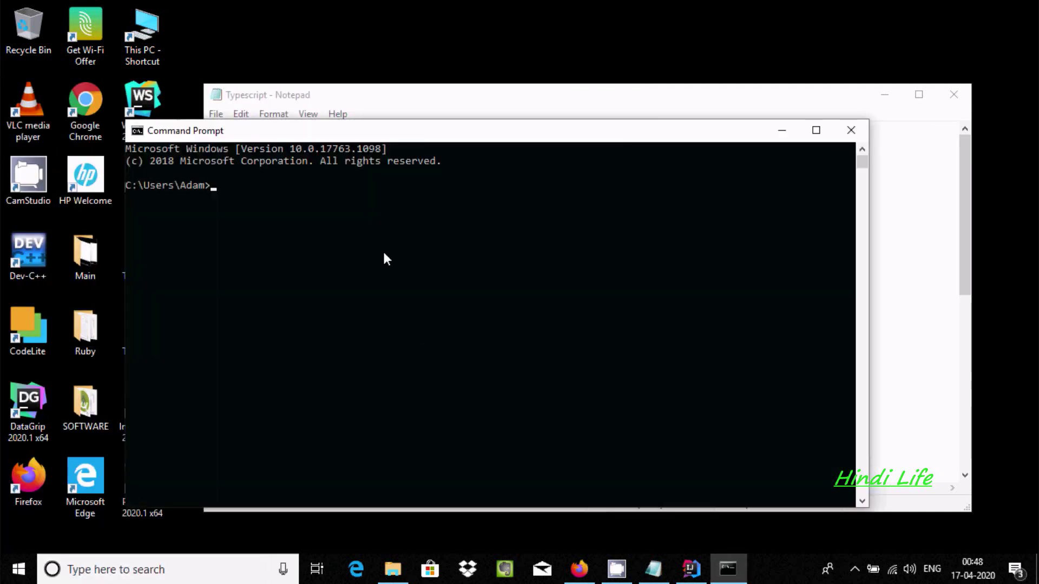
{"action": "left_click", "coordinate": [402, 113]}
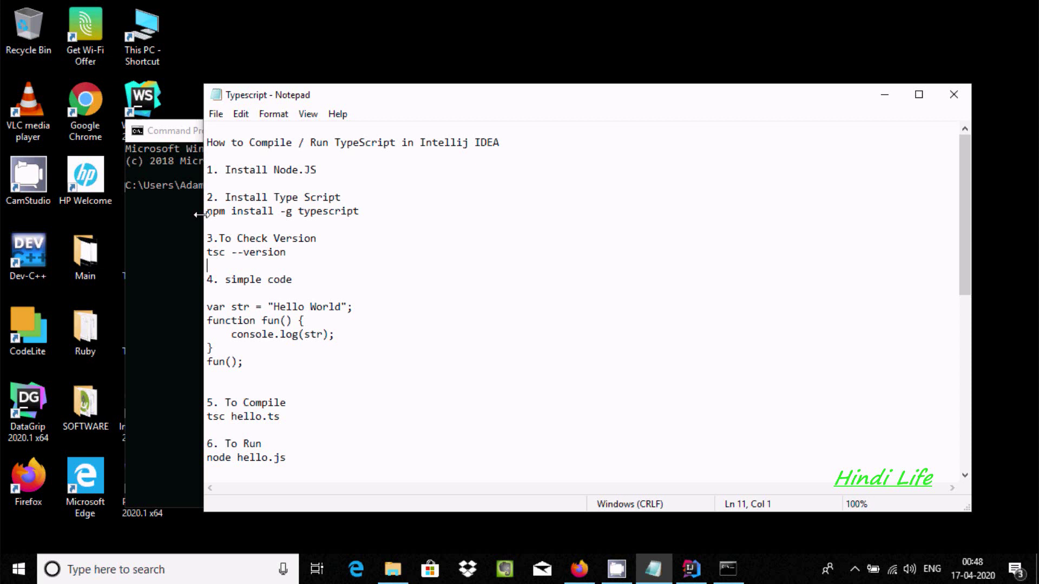
Copy 'npm install -g typescript' from the notes and run it in the console
{"action": "left_click_drag", "start_coordinate": [358, 212], "coordinate": [207, 209]}
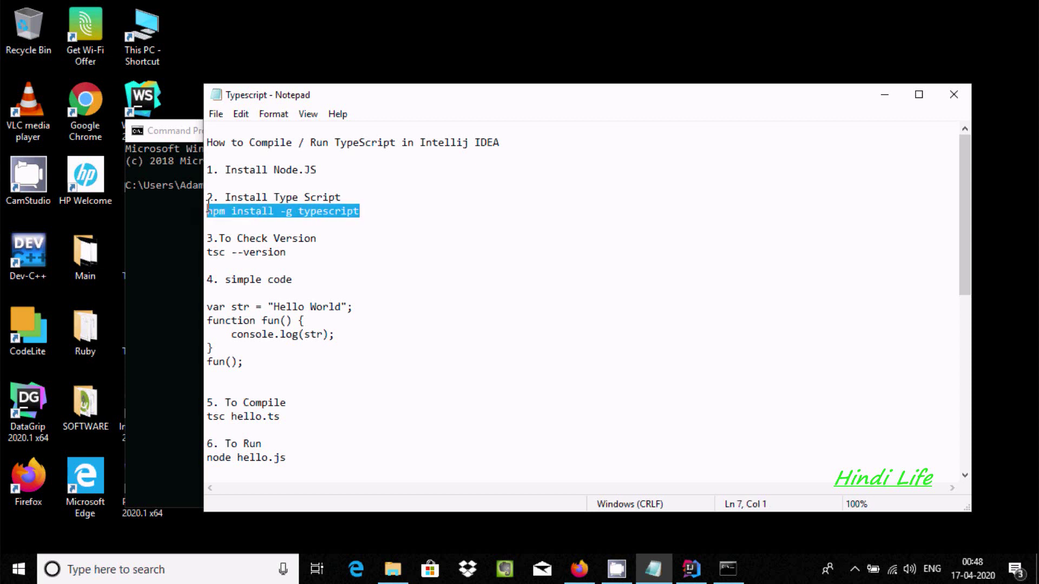
{"action": "right_click", "coordinate": [208, 210]}
{"action": "left_click", "coordinate": [253, 258]}
{"action": "left_click", "coordinate": [185, 210]}
{"action": "key", "text": "ctrl+v"}
{"action": "key", "text": "Return"}
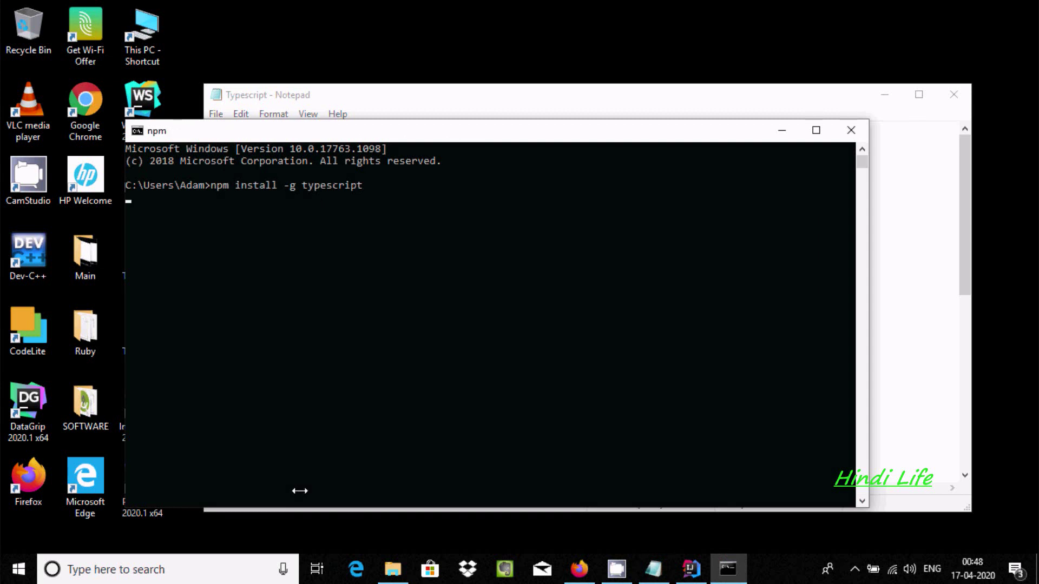
{"action": "left_click", "coordinate": [408, 106]}
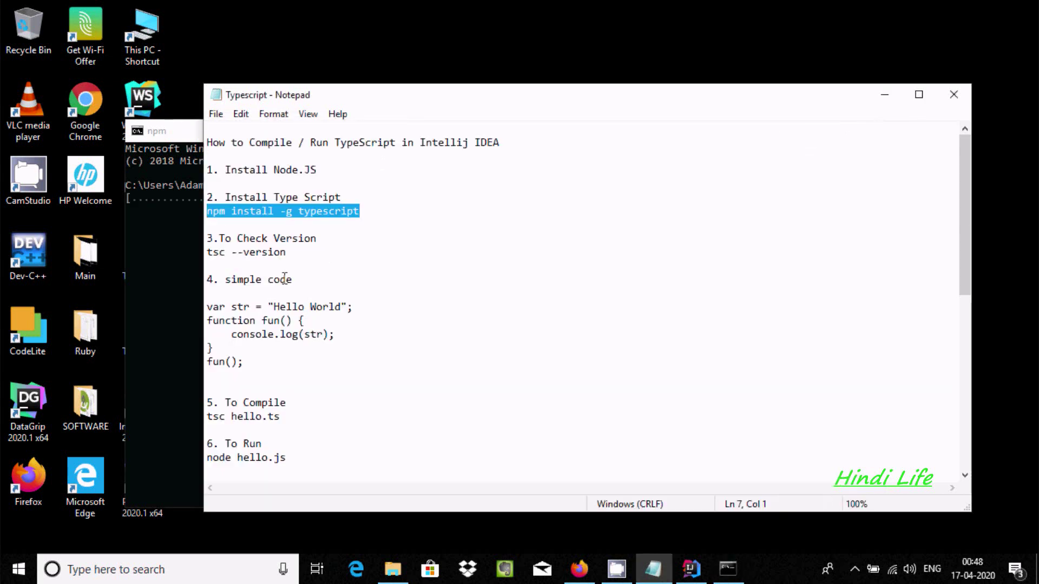
{"action": "left_click", "coordinate": [171, 131]}
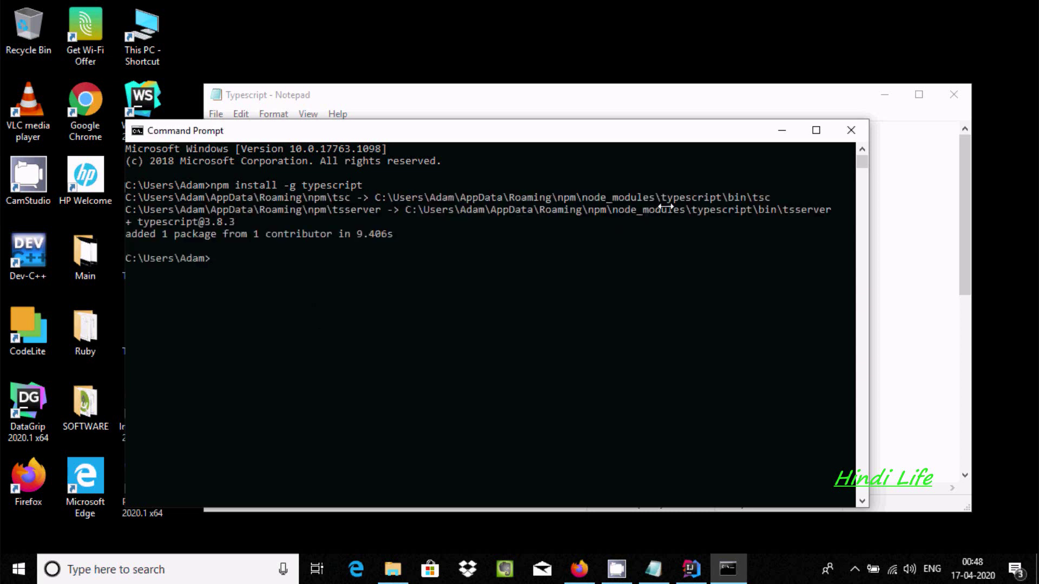
Copy 'tsc --version' from the notes and run it, confirming TypeScript Version 3.8.3
{"action": "left_click", "coordinate": [395, 119]}
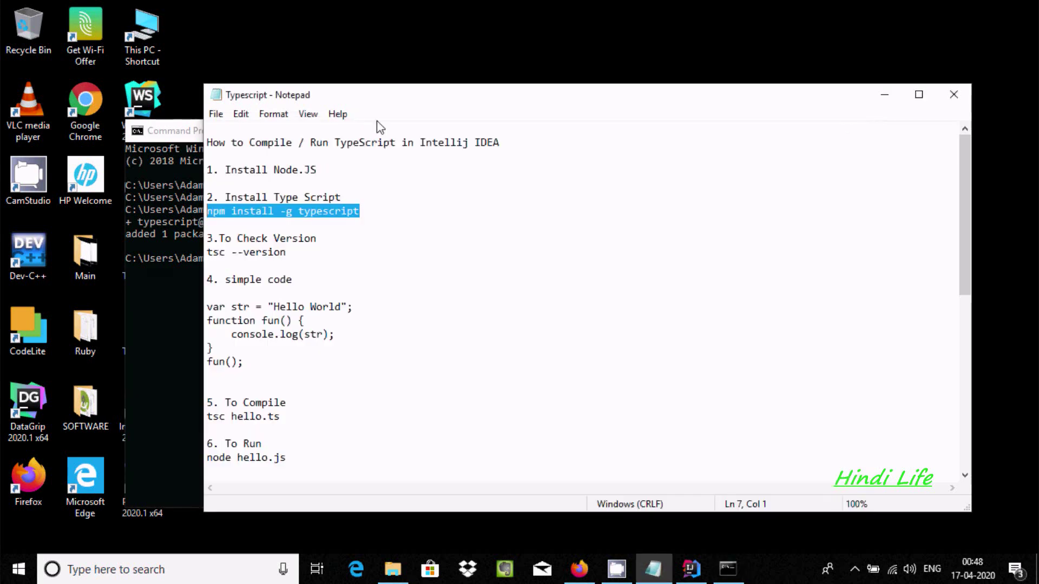
{"action": "left_click_drag", "start_coordinate": [286, 253], "coordinate": [208, 253]}
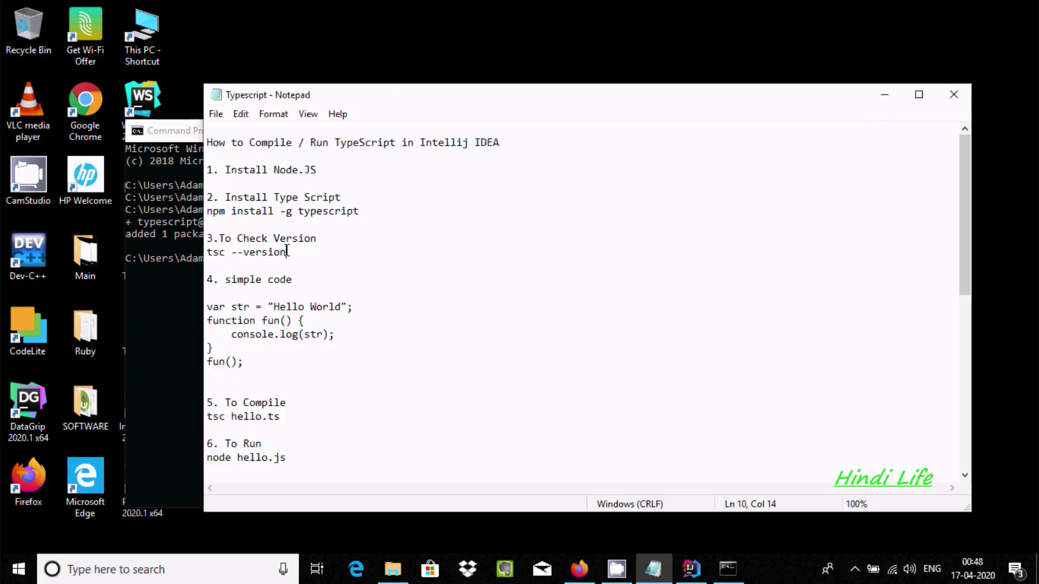
{"action": "right_click", "coordinate": [242, 254]}
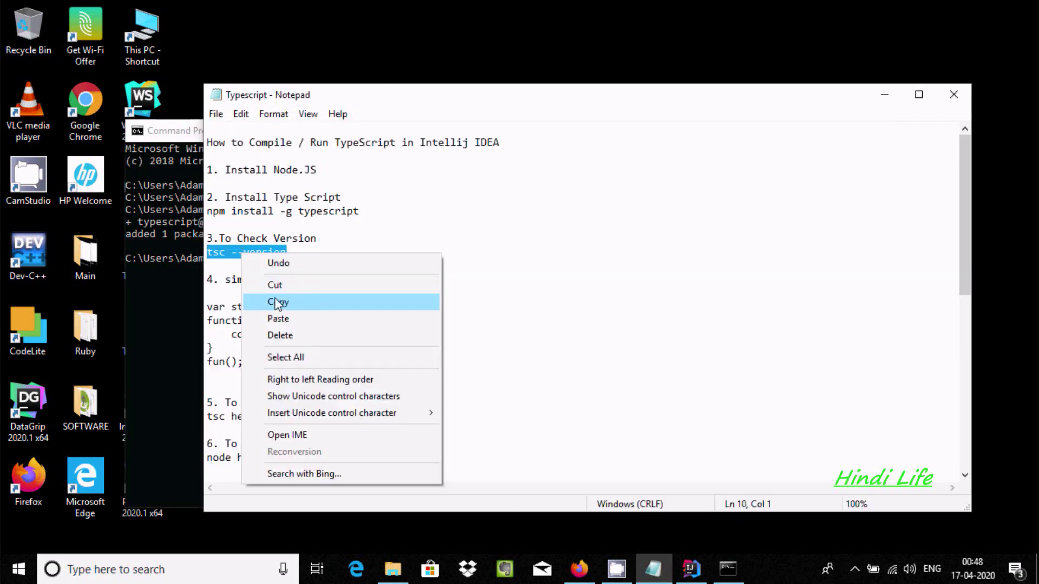
{"action": "left_click", "coordinate": [279, 302]}
{"action": "left_click", "coordinate": [189, 282]}
{"action": "key", "text": "ctrl+v"}
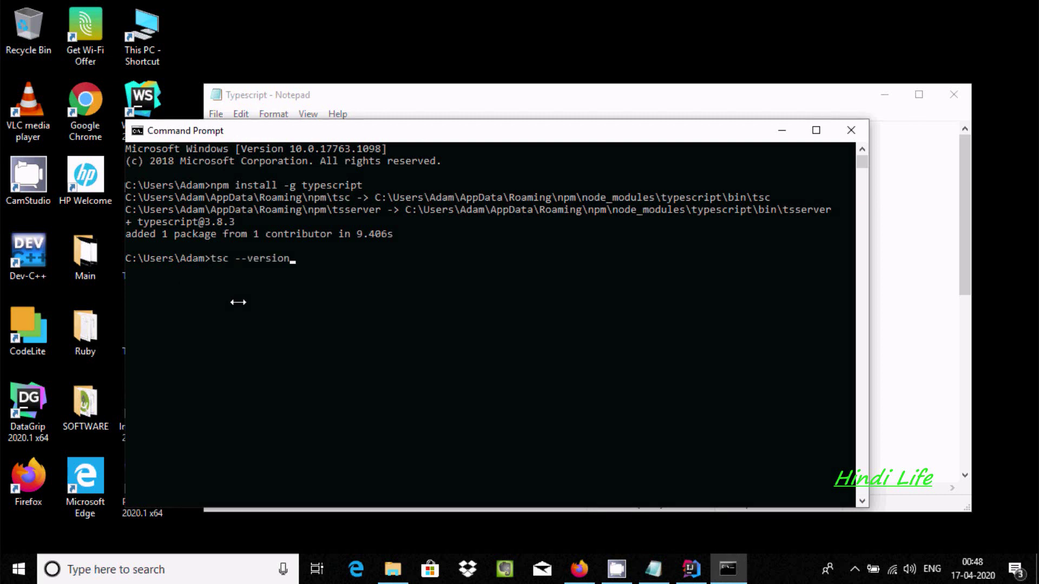
{"action": "key", "text": "Return"}
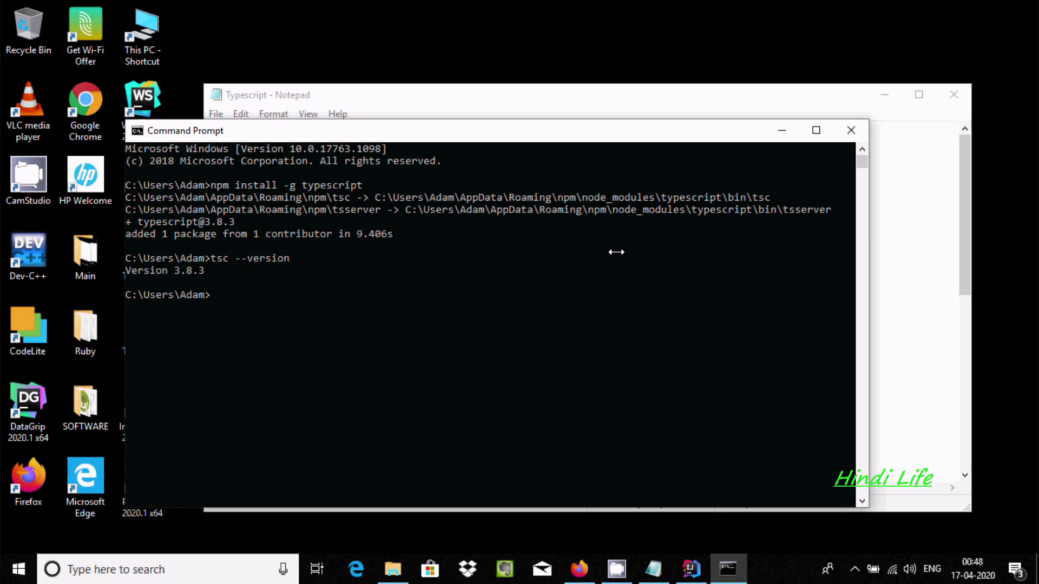
{"action": "left_click", "coordinate": [459, 96]}
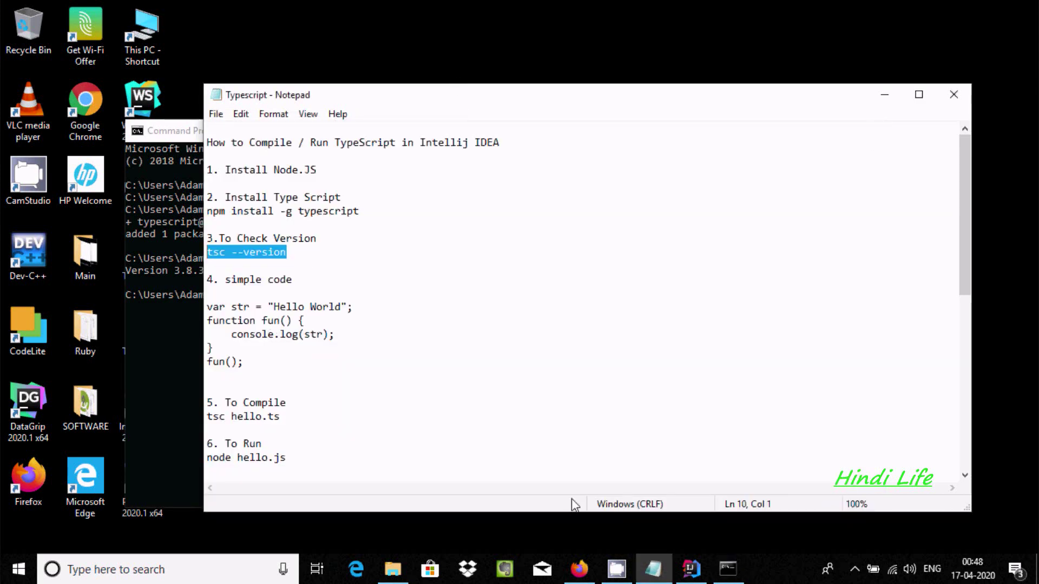
In IntelliJ IDEA, start a new Java project and advance past the SDK step
{"action": "left_click", "coordinate": [691, 569]}
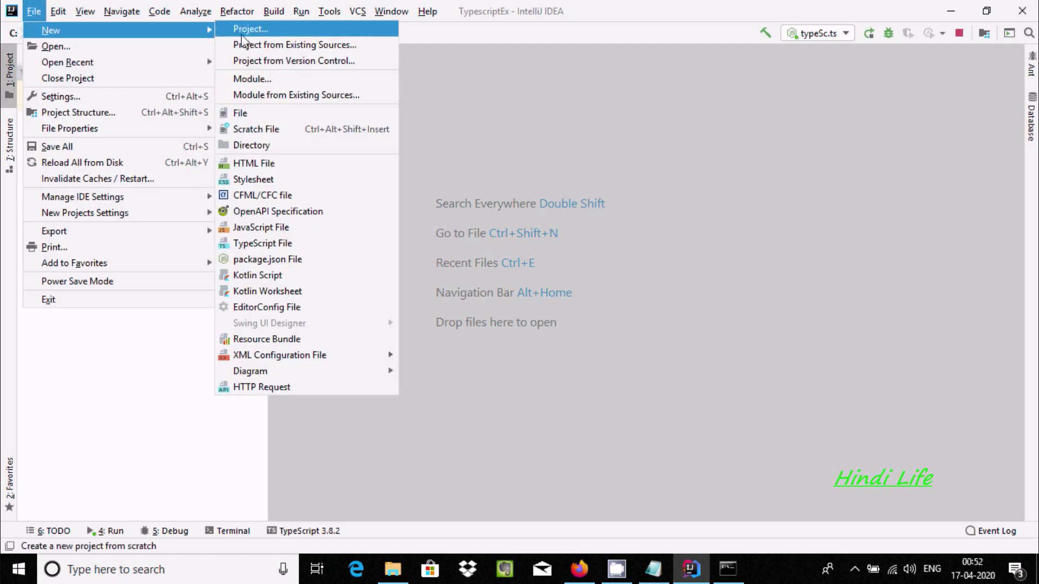
{"action": "left_click", "coordinate": [244, 29]}
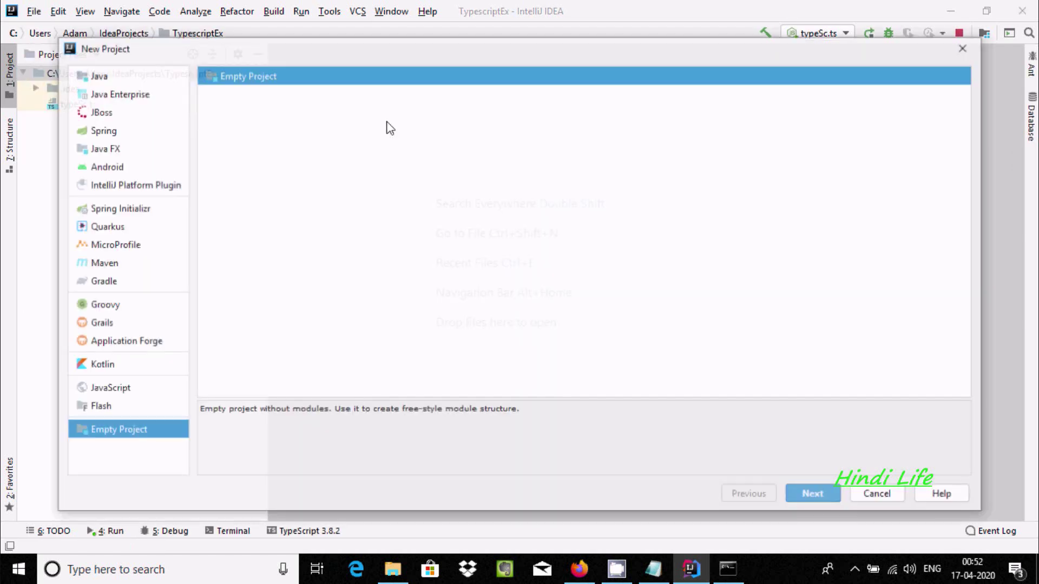
{"action": "left_click", "coordinate": [99, 76]}
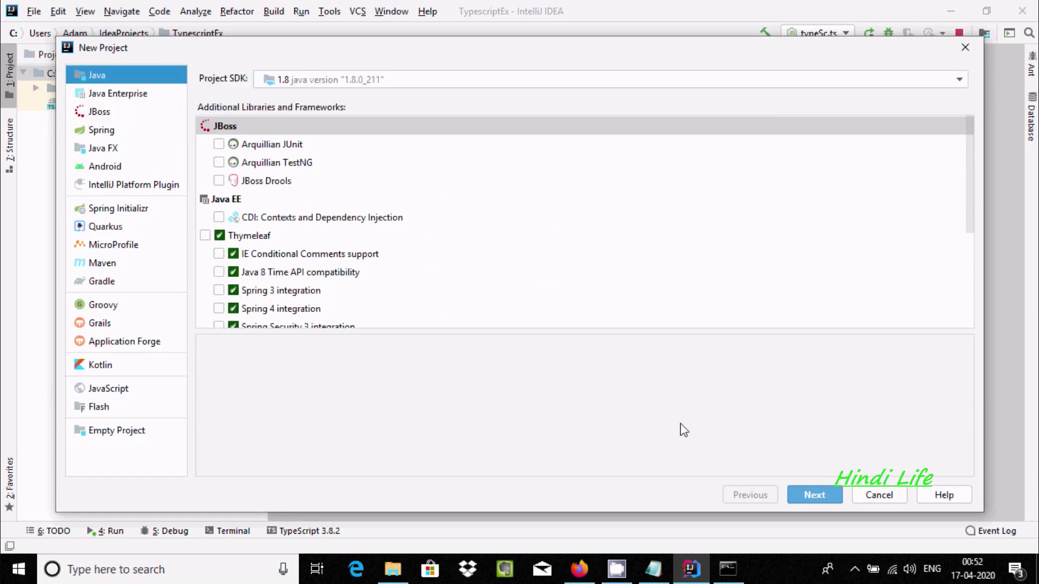
{"action": "left_click", "coordinate": [800, 493]}
Create the project named TypeScr in the current window and expand its file tree
{"action": "left_click", "coordinate": [800, 492]}
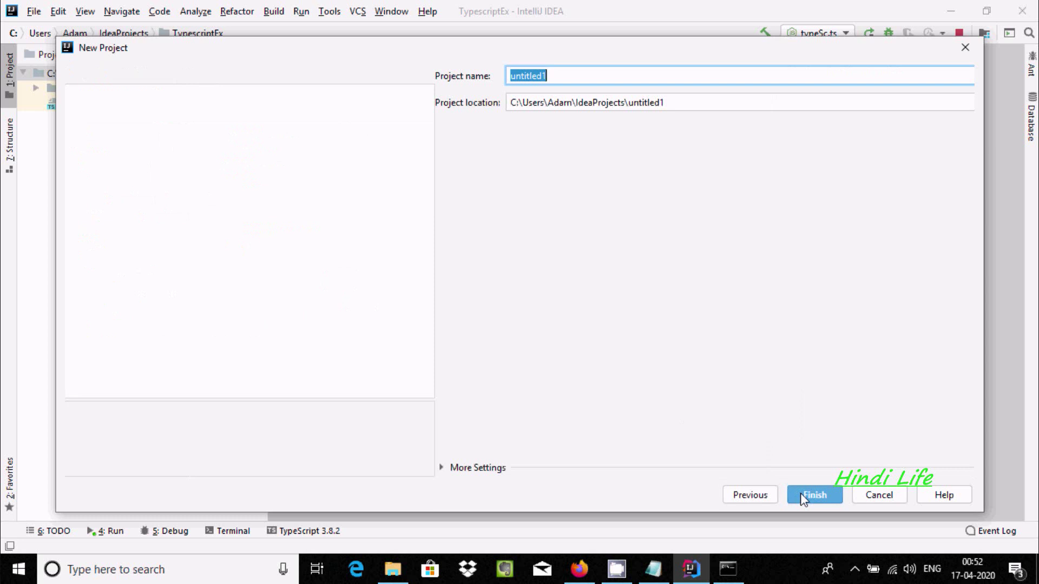
{"action": "key", "text": "BackSpace"}
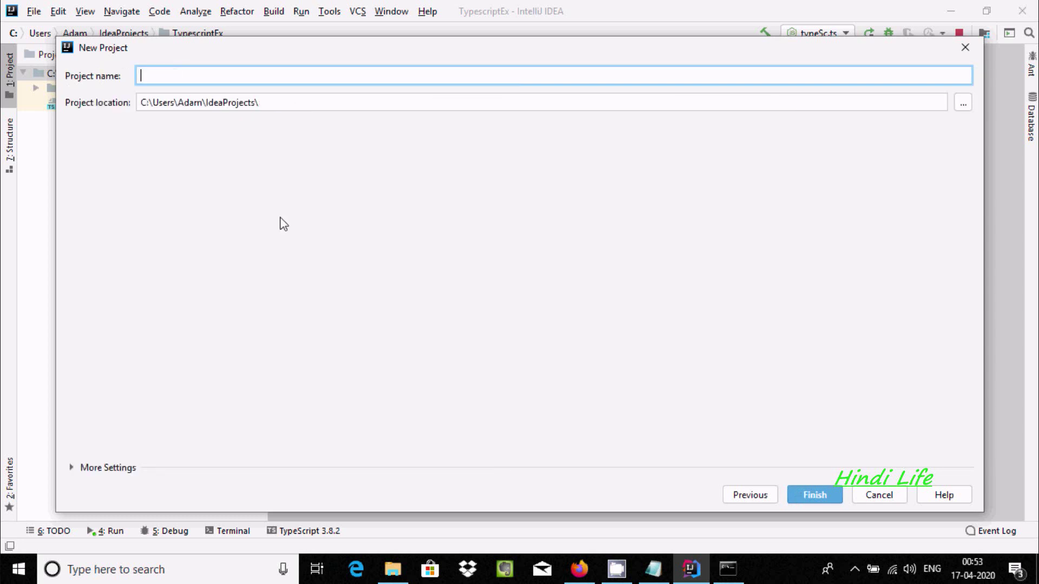
{"action": "type", "text": "Type"}
{"action": "type", "text": "Scr"}
{"action": "key", "text": "Return"}
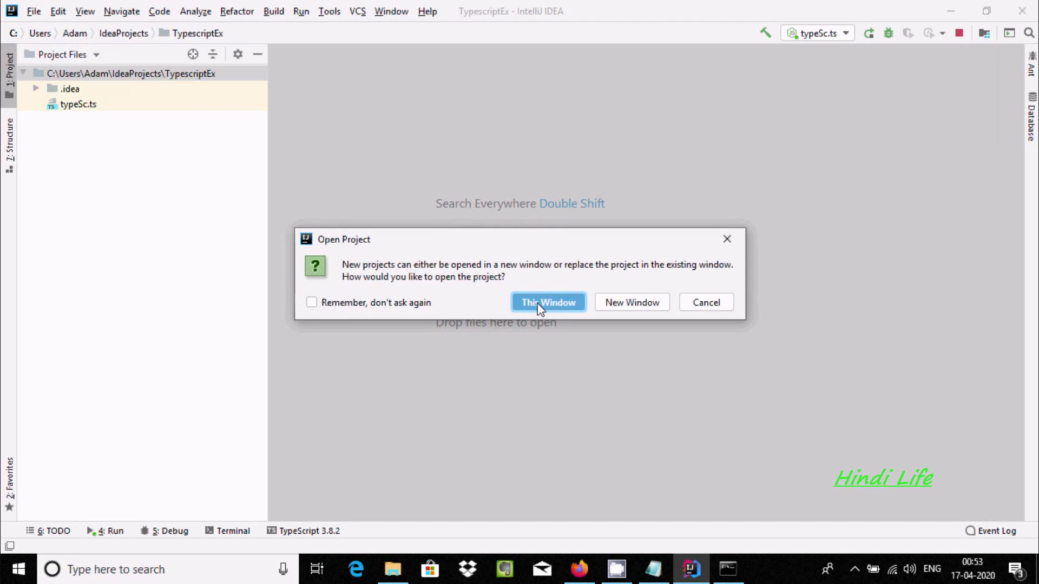
{"action": "left_click", "coordinate": [539, 306]}
{"action": "left_click", "coordinate": [500, 303]}
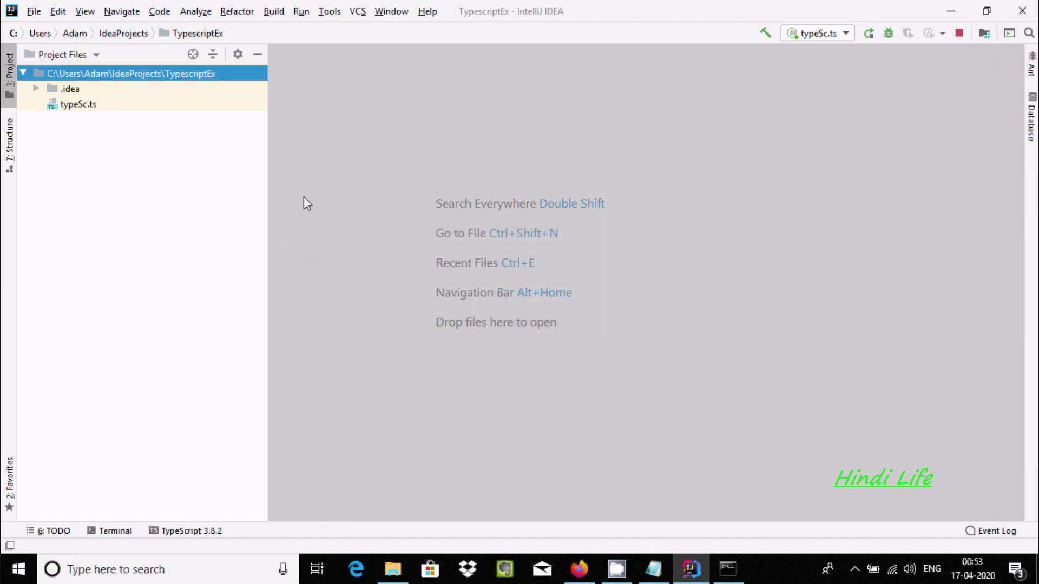
{"action": "left_click", "coordinate": [7, 81]}
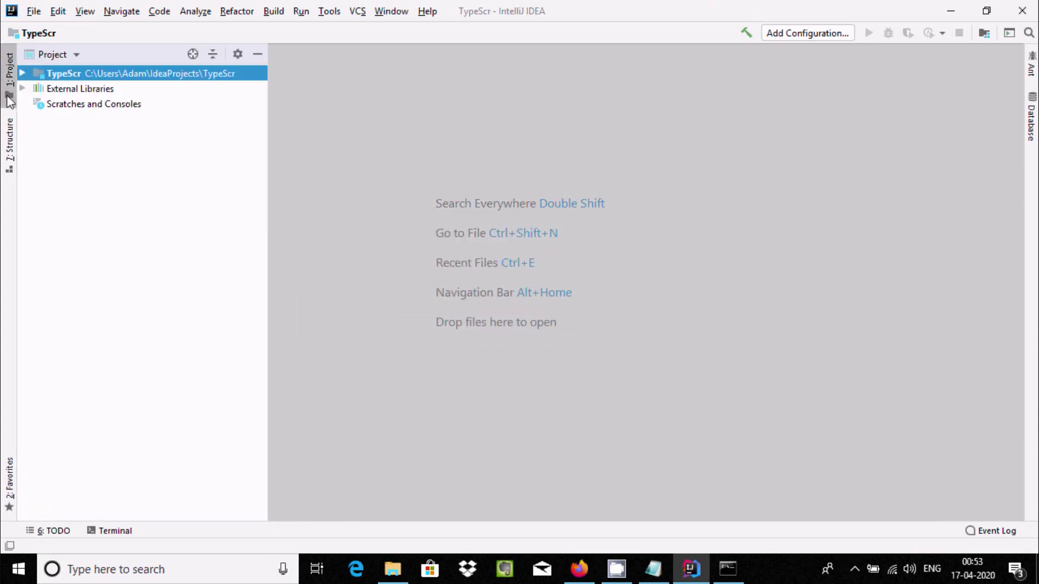
{"action": "left_click", "coordinate": [22, 74]}
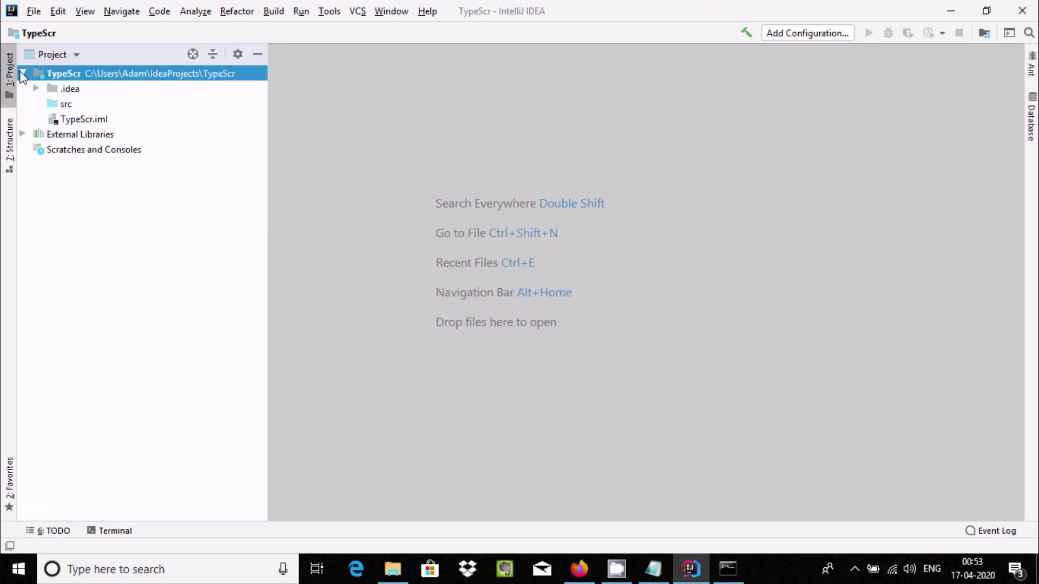
Add a TypeScript file named type to the TypeScr project
{"action": "right_click", "coordinate": [67, 73]}
{"action": "mouse_move", "coordinate": [94, 82]}
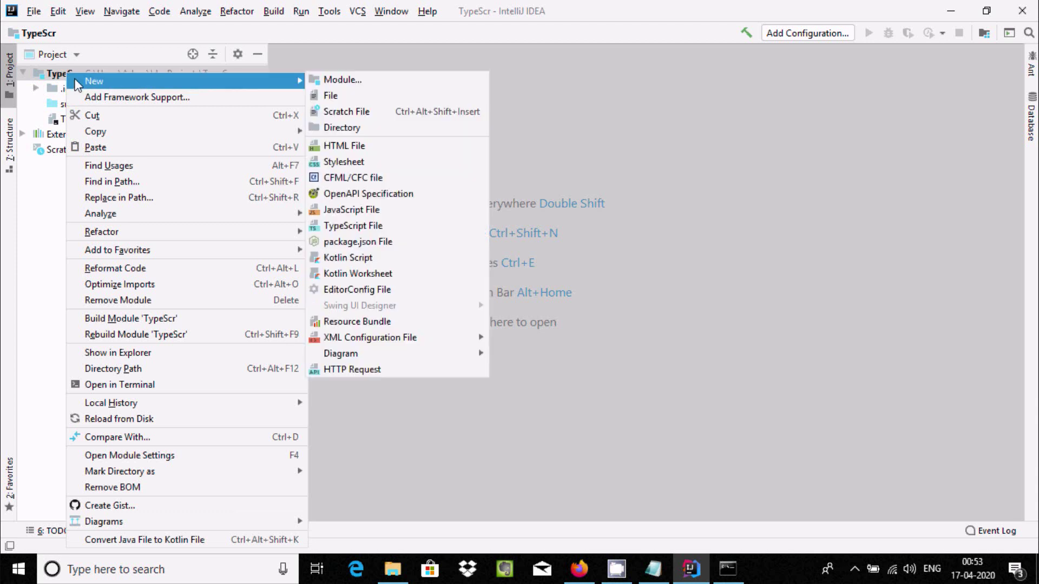
{"action": "left_click", "coordinate": [343, 226]}
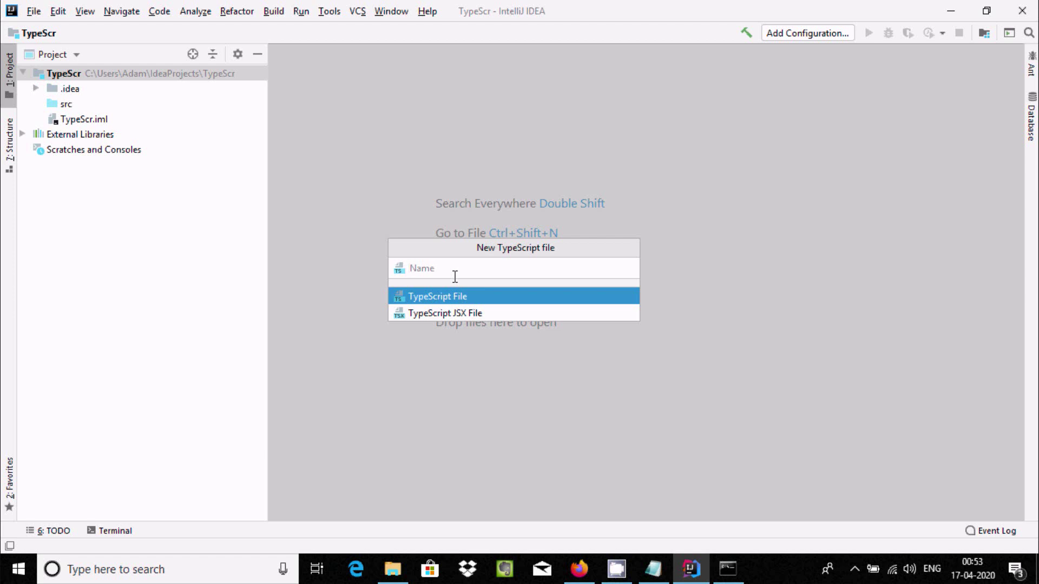
{"action": "type", "text": "type"}
{"action": "left_click", "coordinate": [448, 308]}
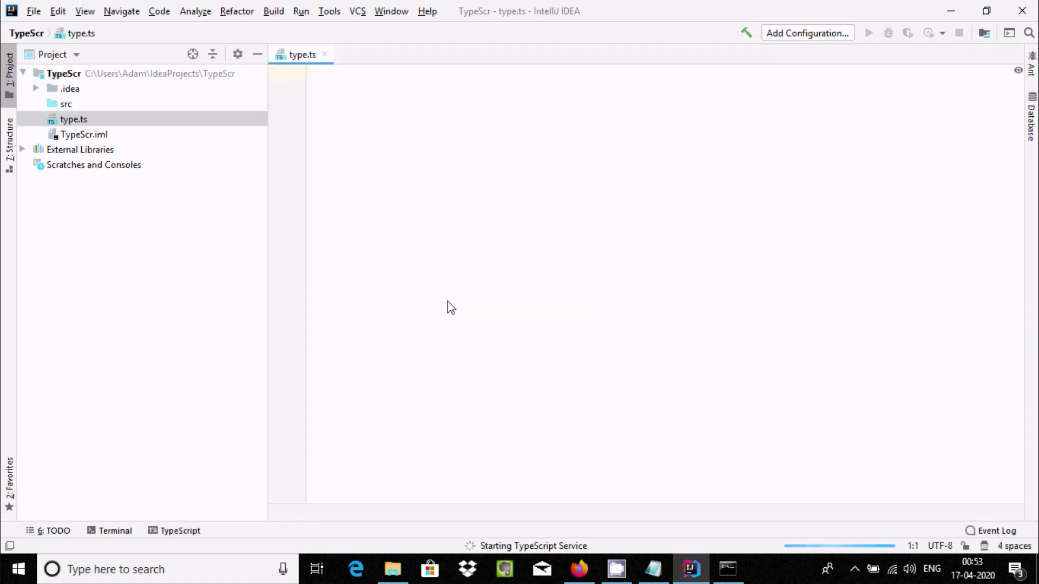
Copy the Hello World sample code from Notepad and paste it into type.ts
{"action": "left_click", "coordinate": [654, 571]}
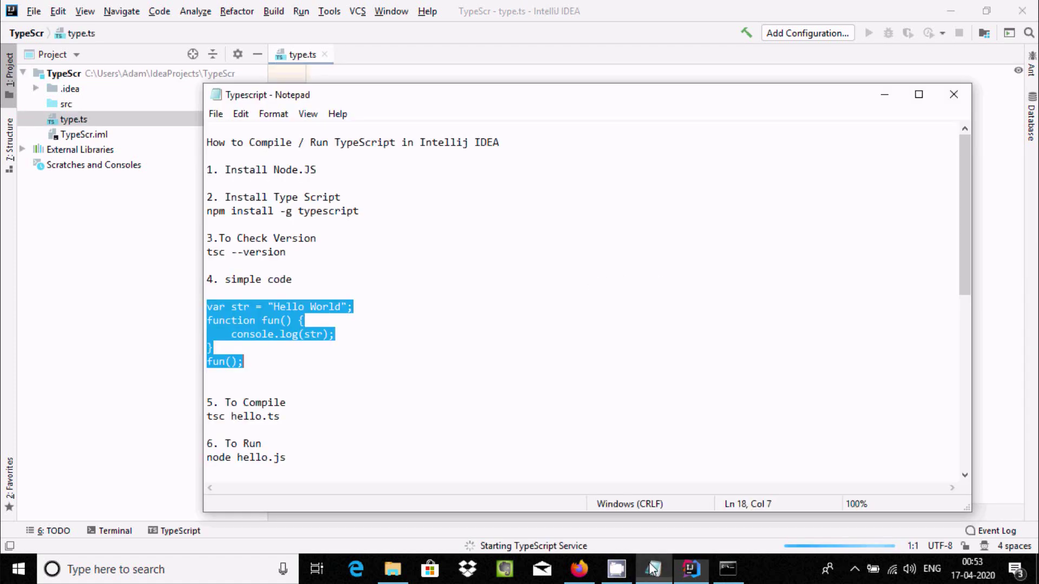
{"action": "right_click", "coordinate": [245, 325]}
{"action": "left_click", "coordinate": [290, 144]}
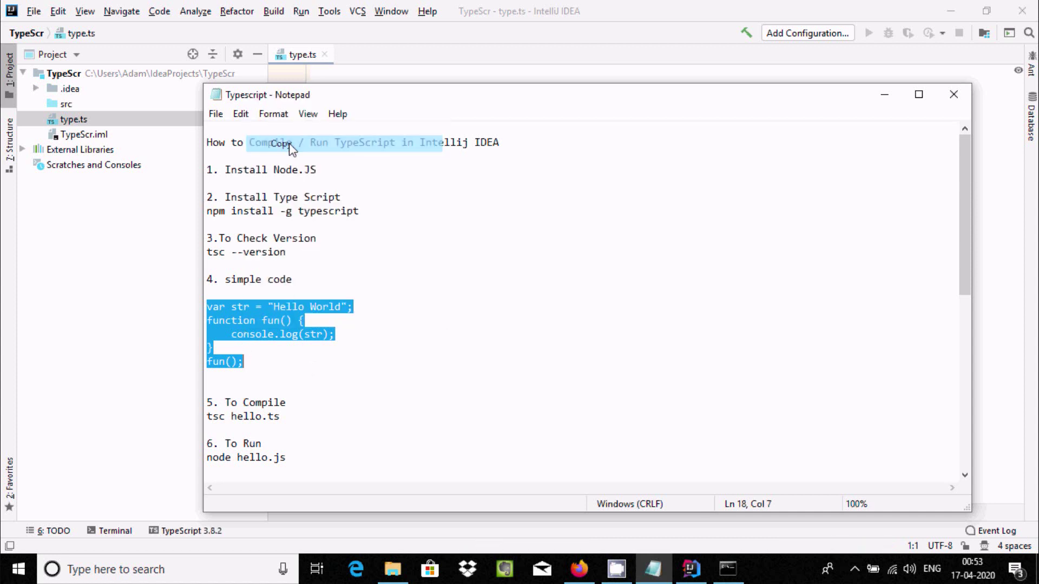
{"action": "left_click", "coordinate": [400, 59]}
{"action": "right_click", "coordinate": [376, 95]}
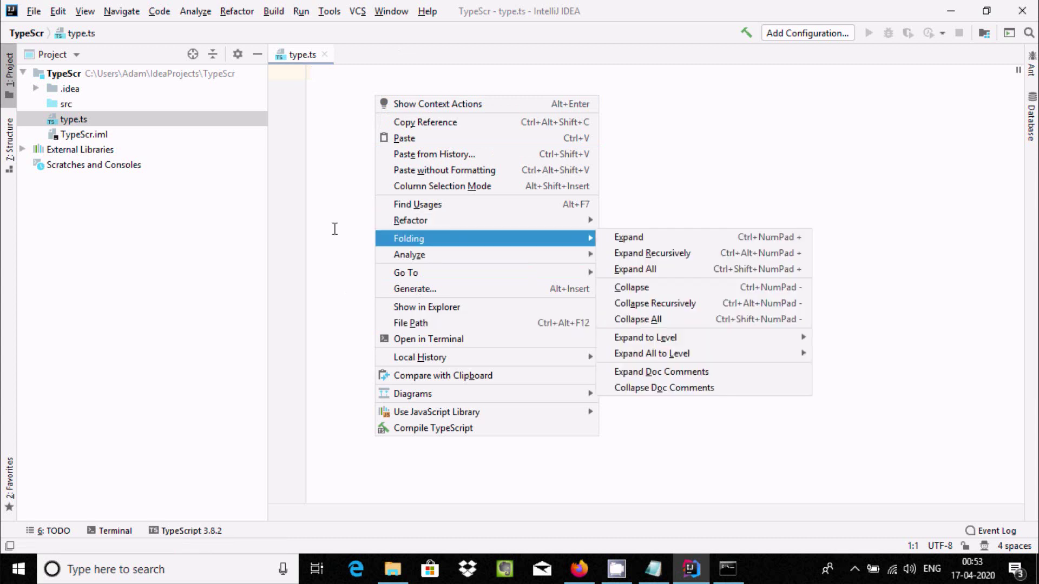
{"action": "left_click", "coordinate": [397, 140]}
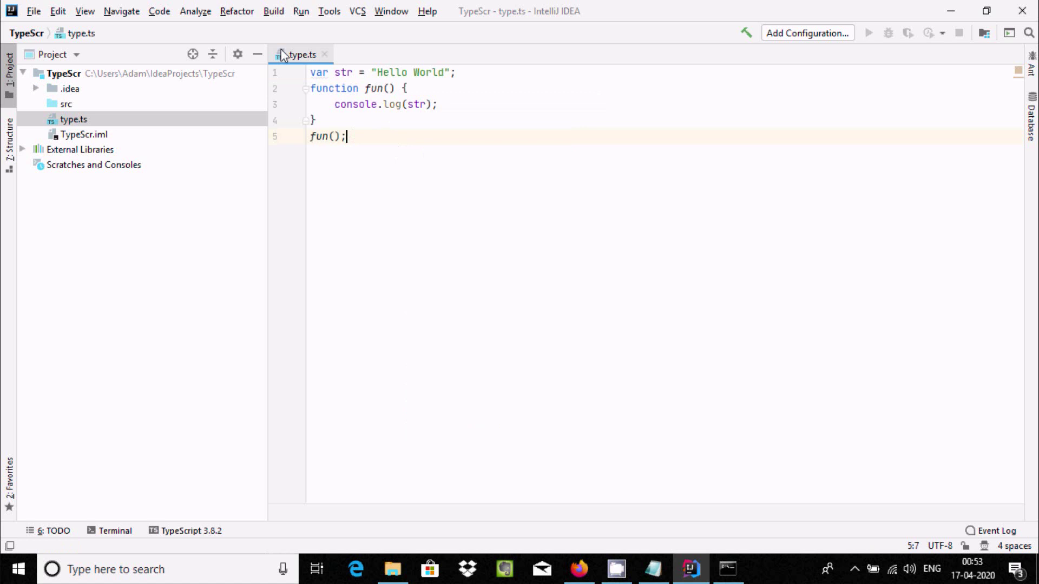
{"action": "left_click", "coordinate": [270, 13]}
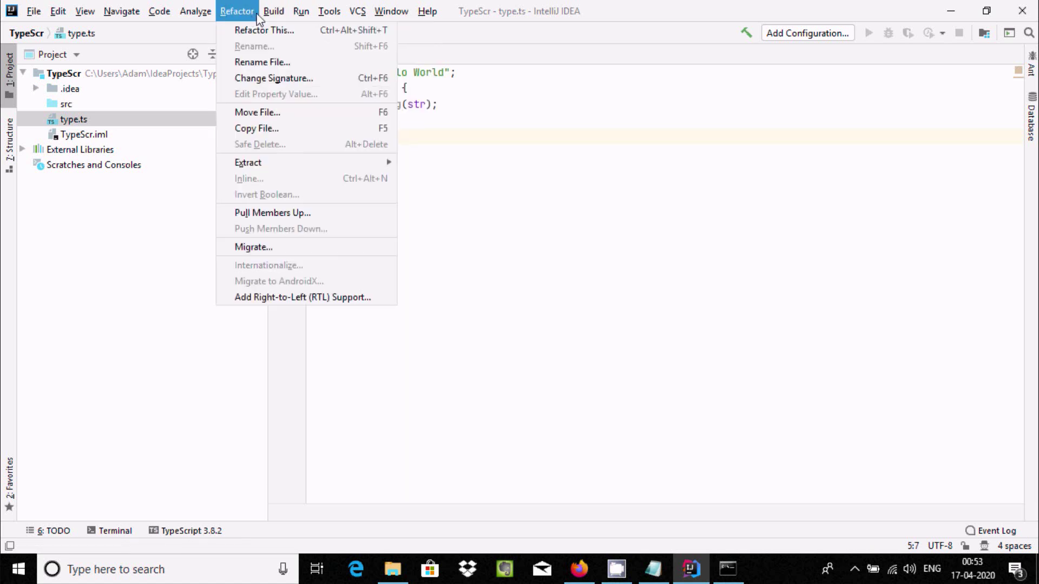
{"action": "mouse_move", "coordinate": [301, 12]}
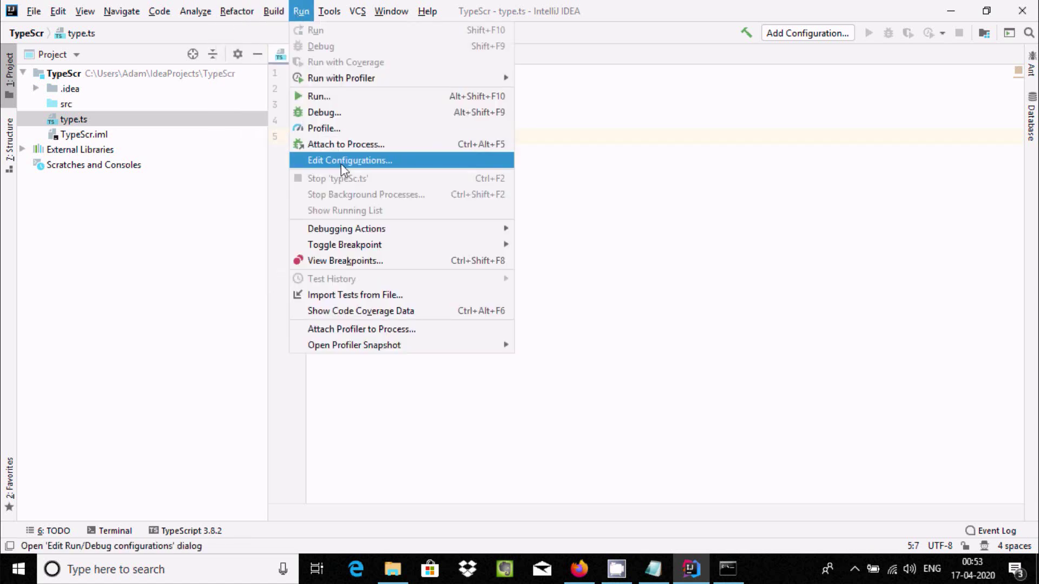
Add a new Node.js entry in Run/Debug Configurations
{"action": "left_click", "coordinate": [341, 163]}
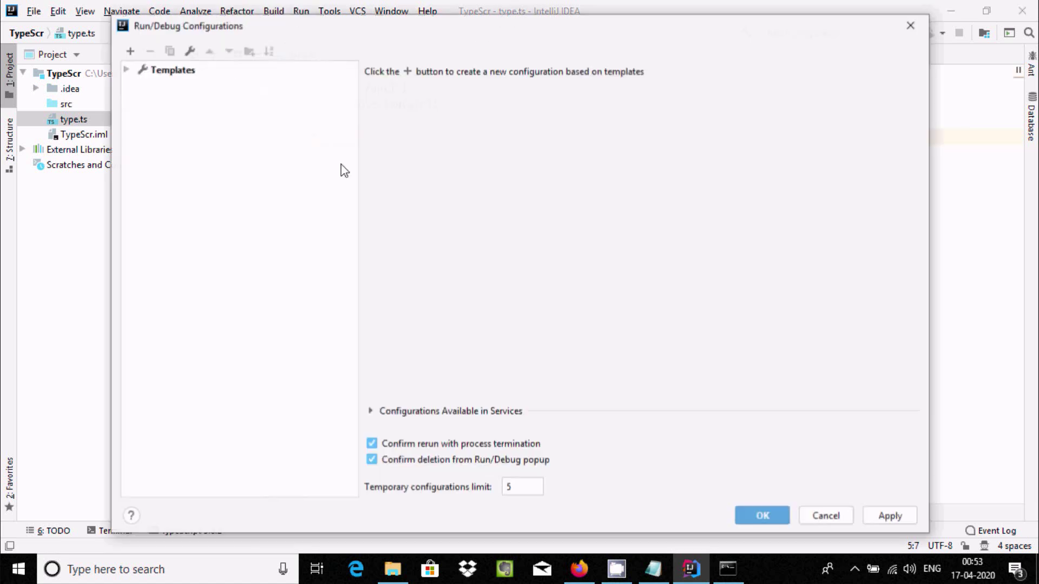
{"action": "left_click", "coordinate": [129, 51]}
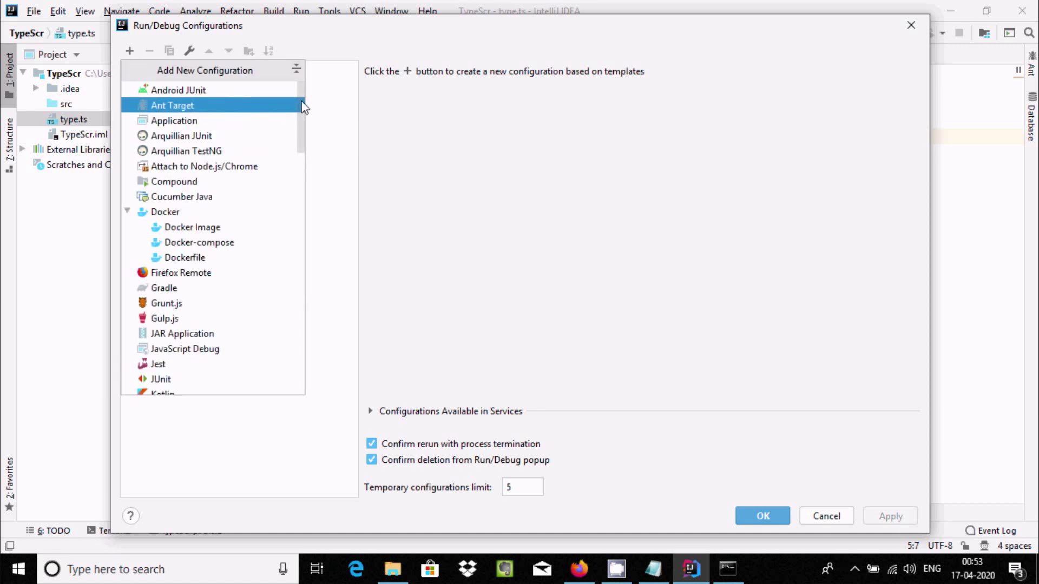
{"action": "left_click_drag", "start_coordinate": [298, 102], "coordinate": [295, 154]}
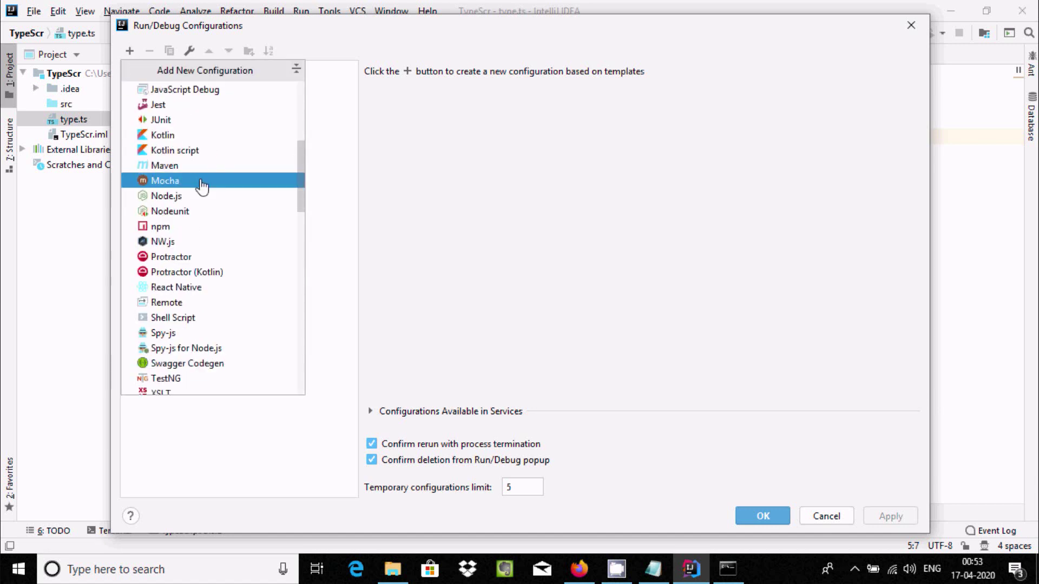
{"action": "left_click", "coordinate": [173, 197]}
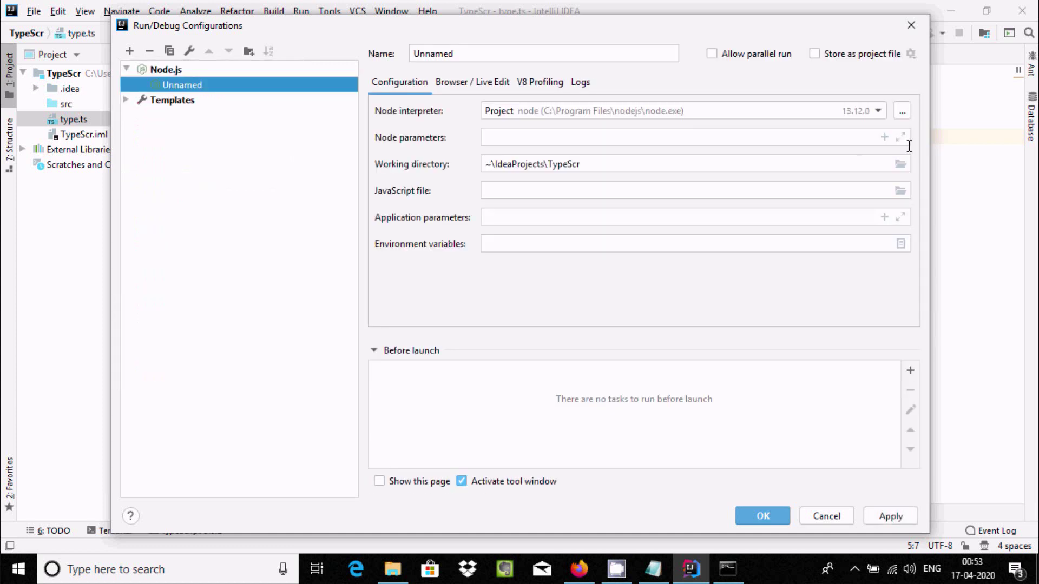
Insert the $/FilePathRelativeToProjectRoot$ macro into the Node parameters field
{"action": "left_click", "coordinate": [884, 137]}
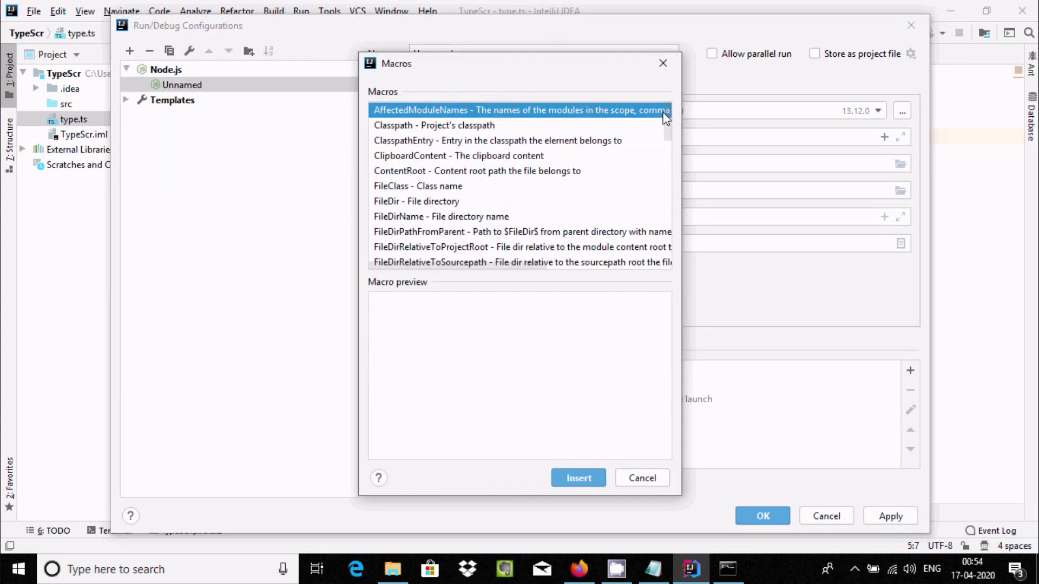
{"action": "left_click_drag", "start_coordinate": [680, 144], "coordinate": [1021, 219]}
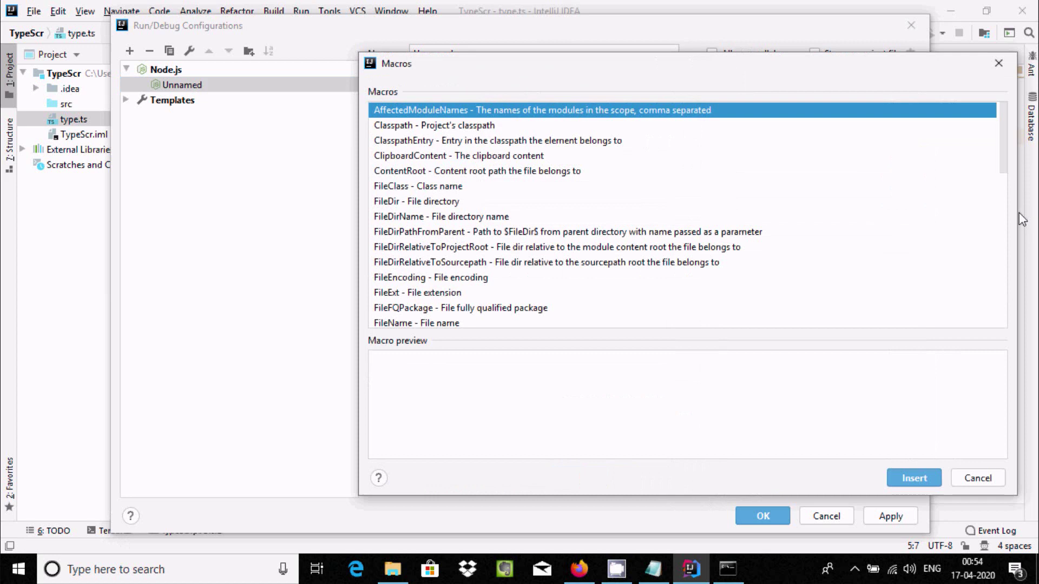
{"action": "left_click_drag", "start_coordinate": [1002, 160], "coordinate": [1011, 337]}
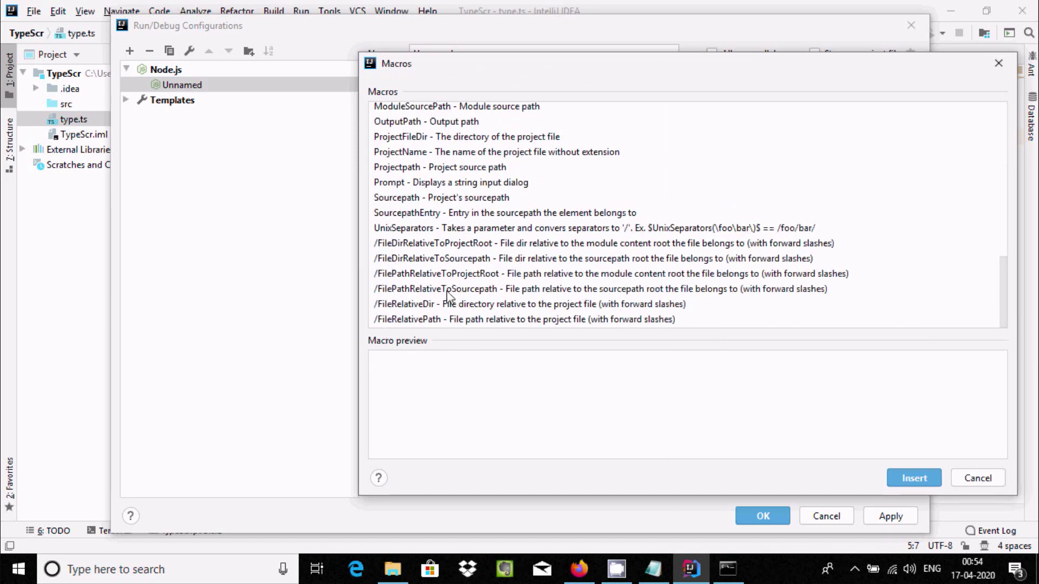
{"action": "left_click", "coordinate": [417, 280]}
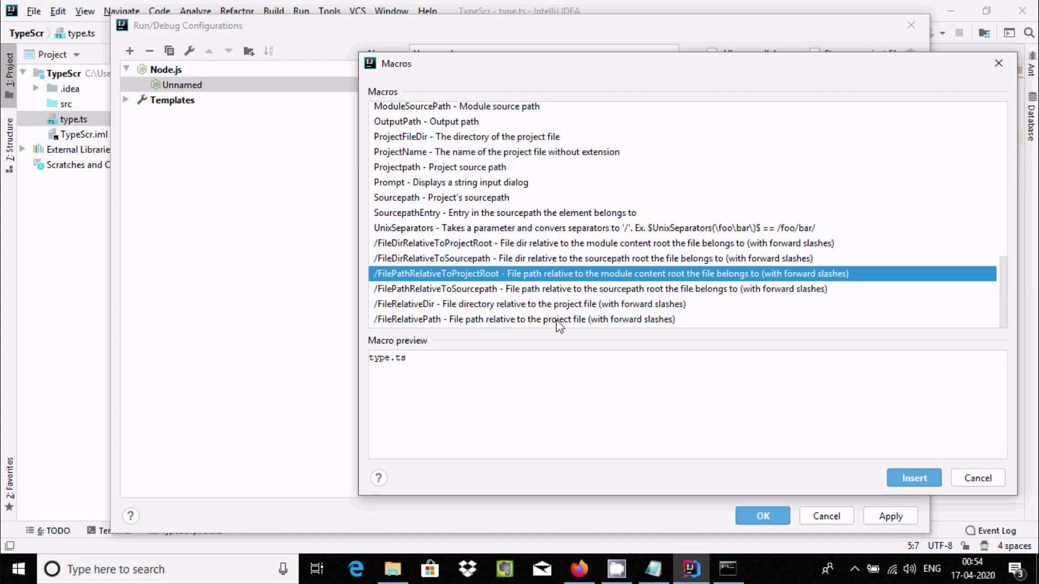
{"action": "left_click", "coordinate": [913, 478]}
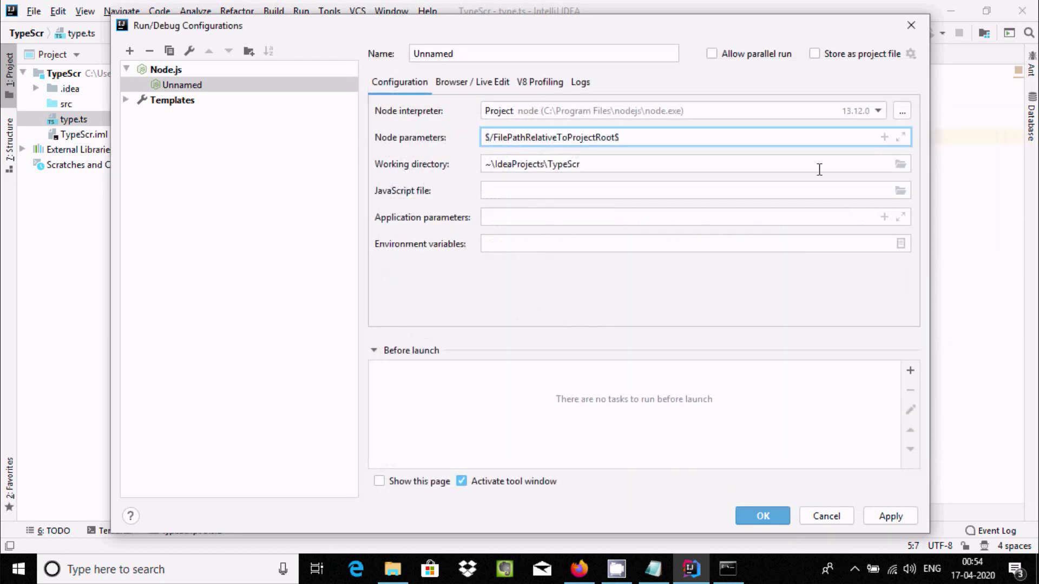
{"action": "left_click_drag", "start_coordinate": [577, 29], "coordinate": [498, 32]}
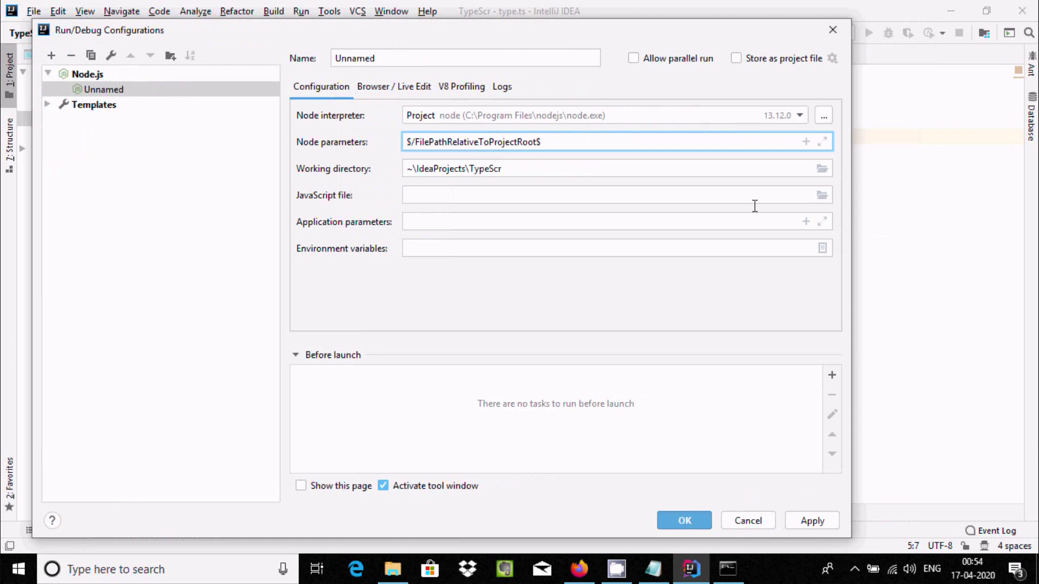
Set type.ts as the configuration's JavaScript file, then apply and close
{"action": "left_click", "coordinate": [821, 196]}
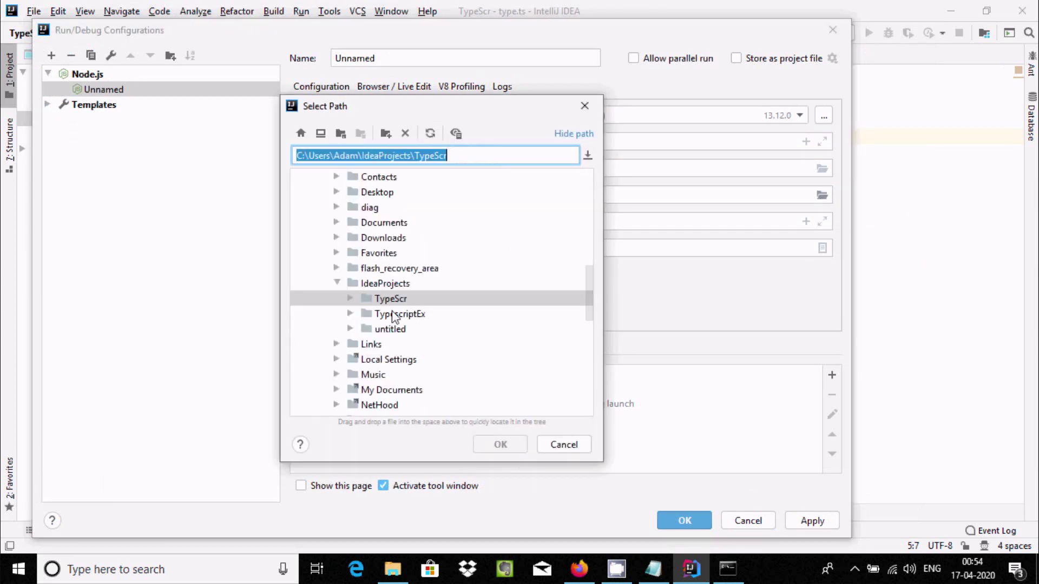
{"action": "left_click", "coordinate": [352, 300]}
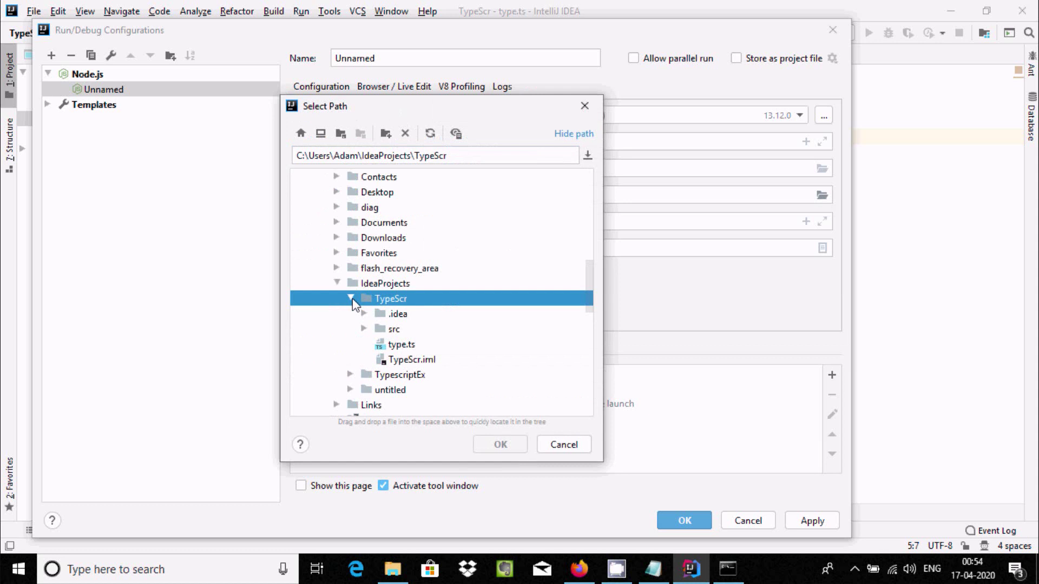
{"action": "left_click", "coordinate": [399, 348]}
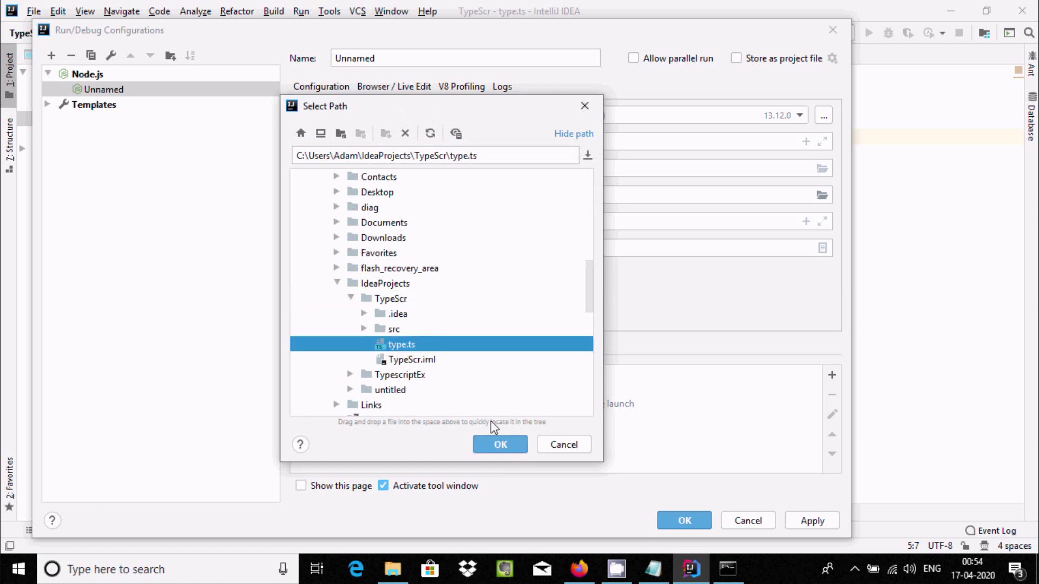
{"action": "left_click", "coordinate": [501, 444]}
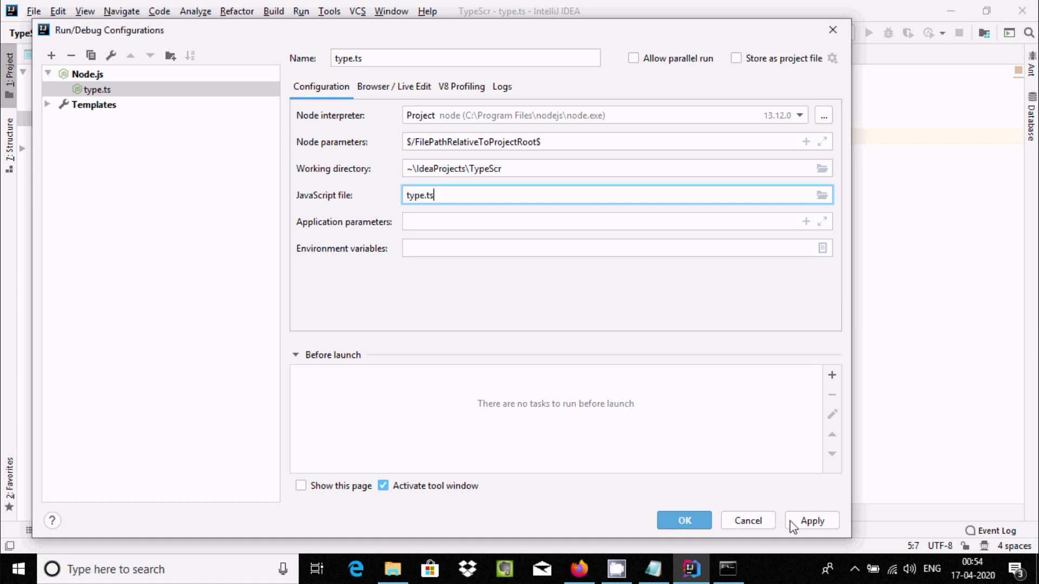
{"action": "left_click", "coordinate": [815, 521]}
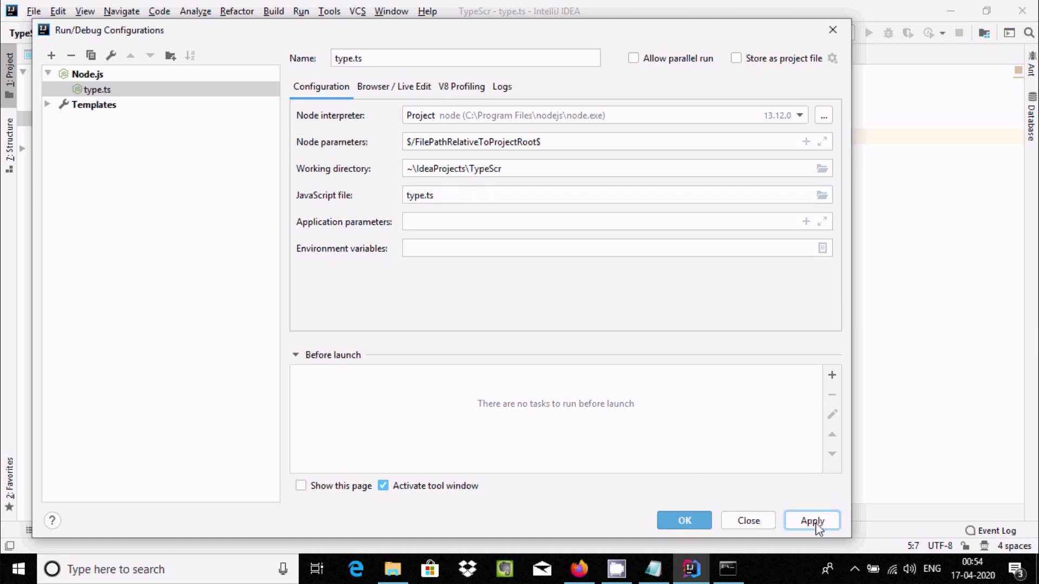
{"action": "left_click", "coordinate": [699, 520]}
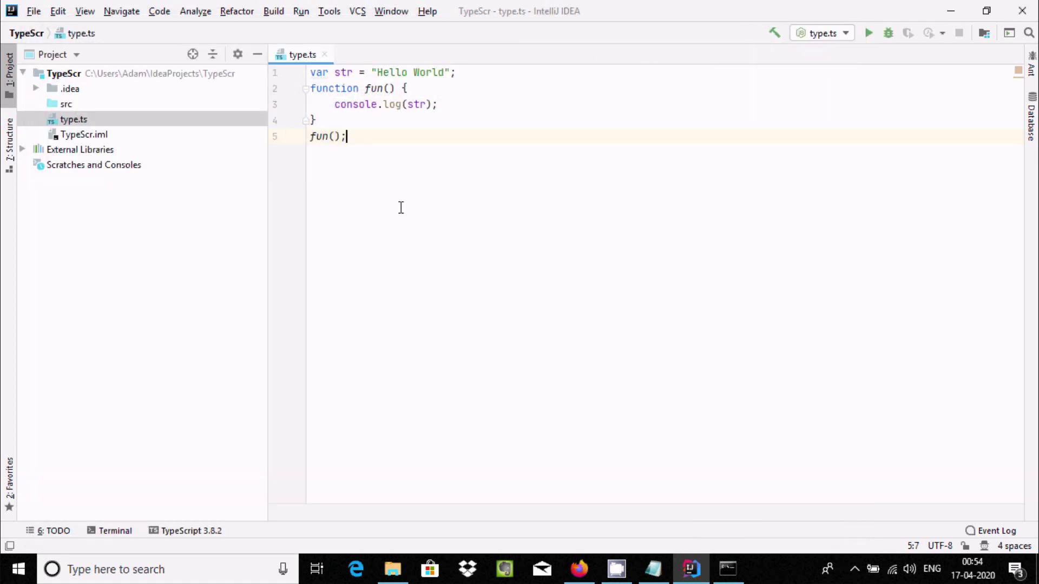
Run type.ts from the editor and check the Run panel output shows Hello World
{"action": "right_click", "coordinate": [389, 163]}
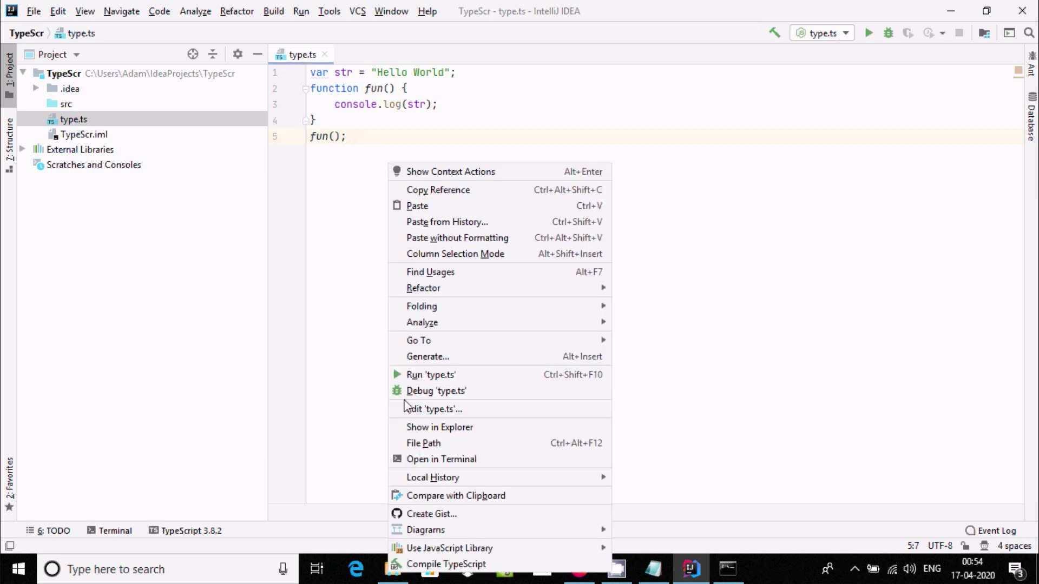
{"action": "left_click", "coordinate": [416, 381]}
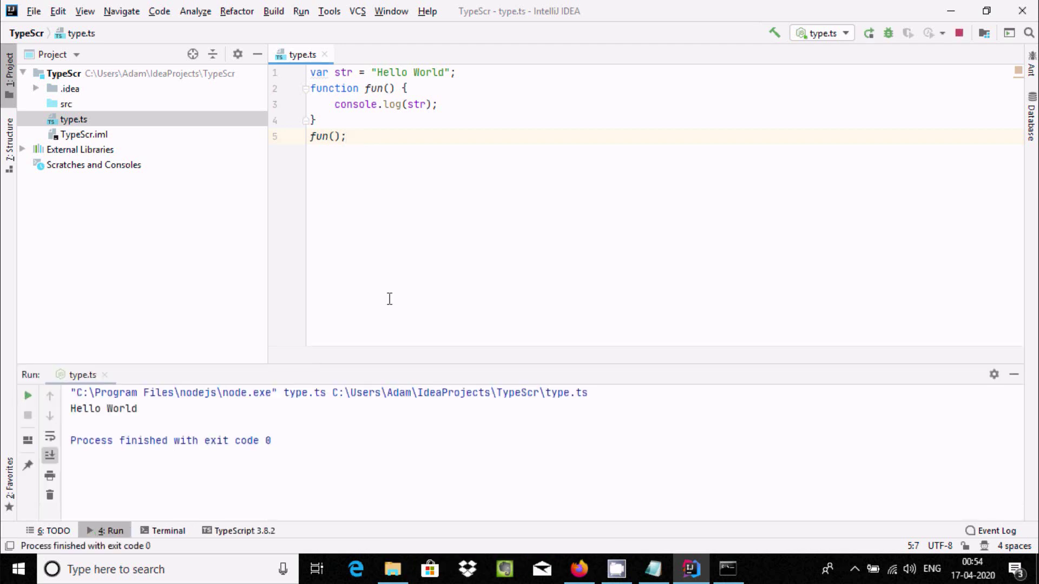
{"action": "left_click_drag", "start_coordinate": [152, 409], "coordinate": [18, 399]}
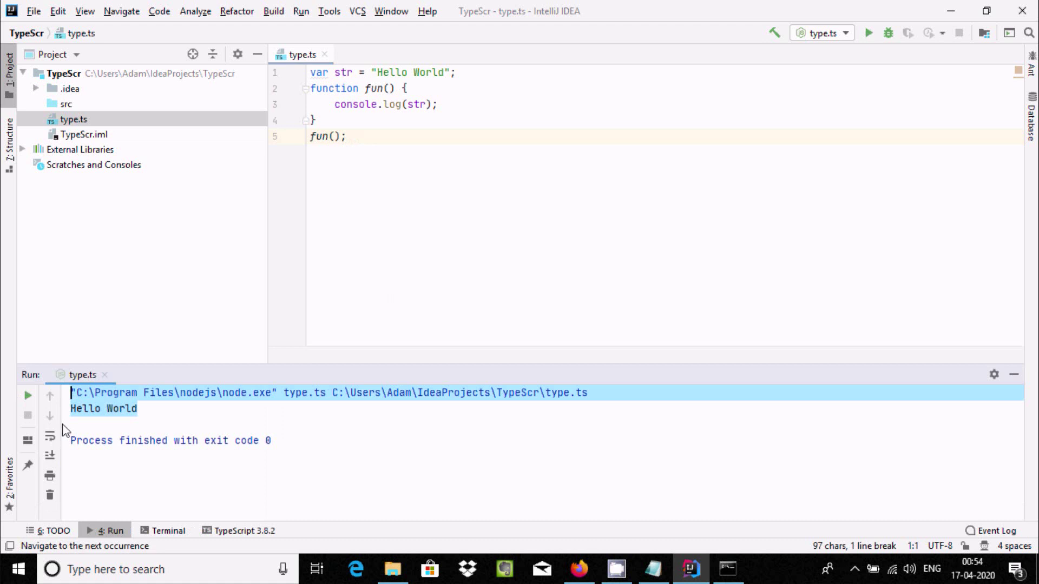
{"action": "left_click", "coordinate": [147, 408]}
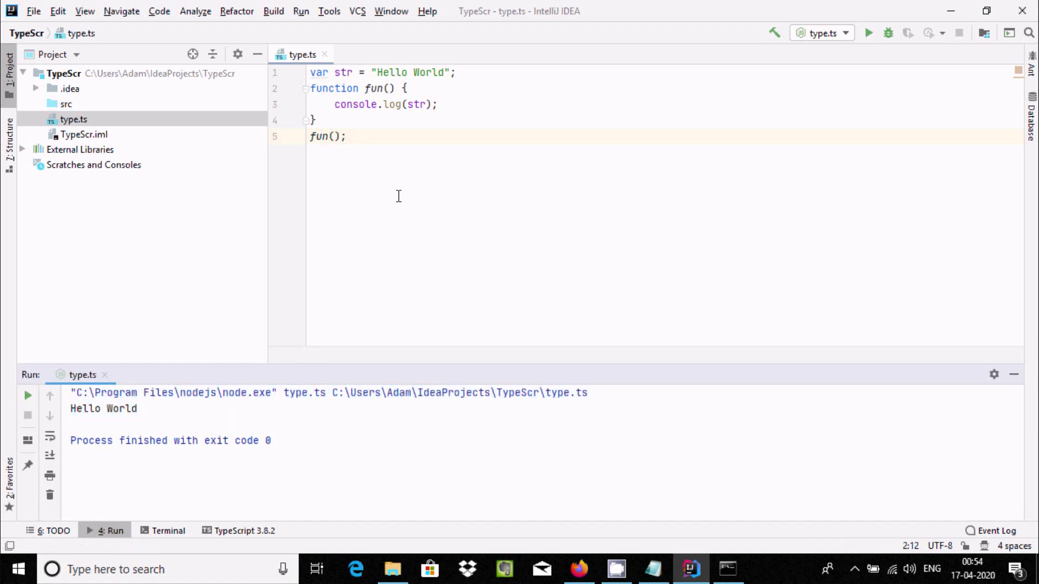